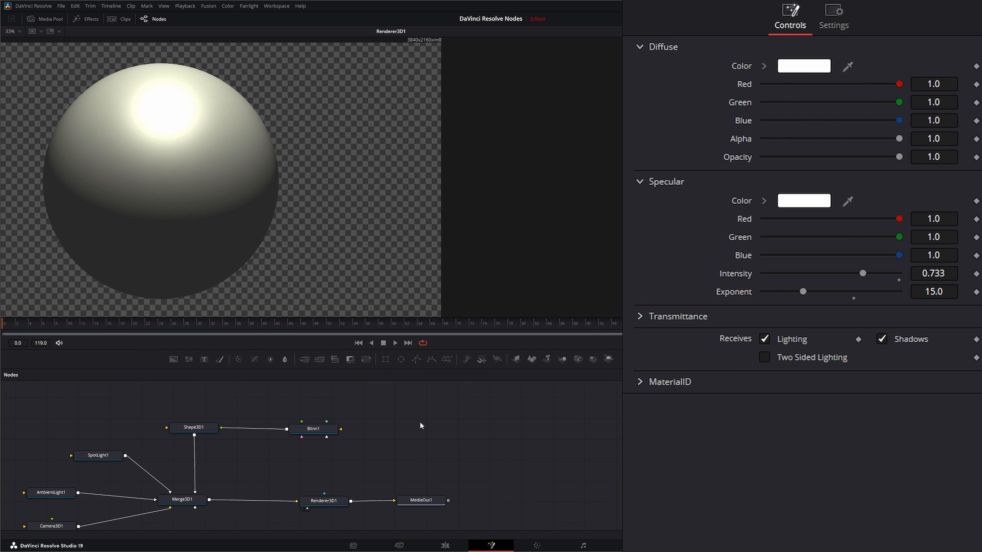
Step: Add a Phong material node and connect it to Shape3D1's material input in place of Blinn1
key("shift+space")
type("phon")
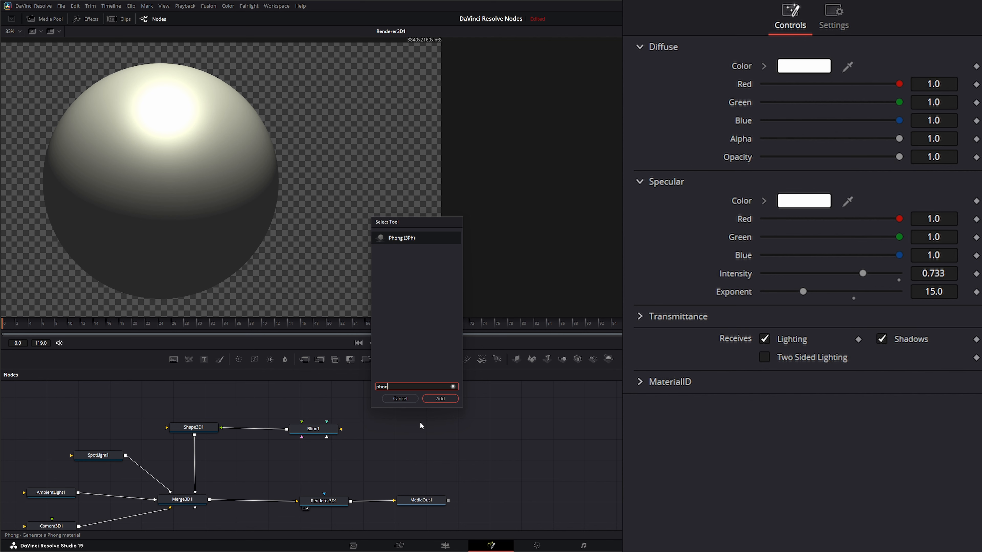
left_click(441, 397)
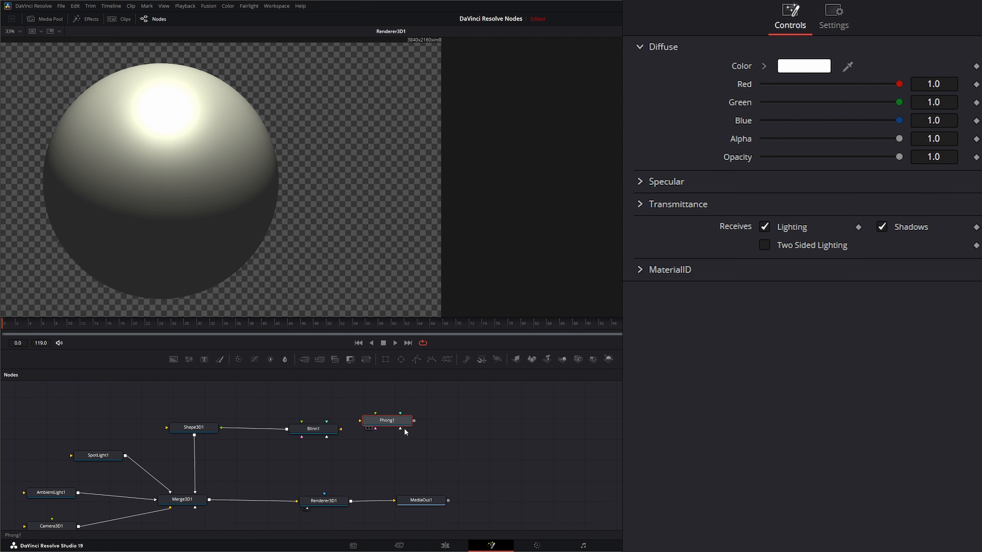
left_click_drag(414, 422, 221, 428)
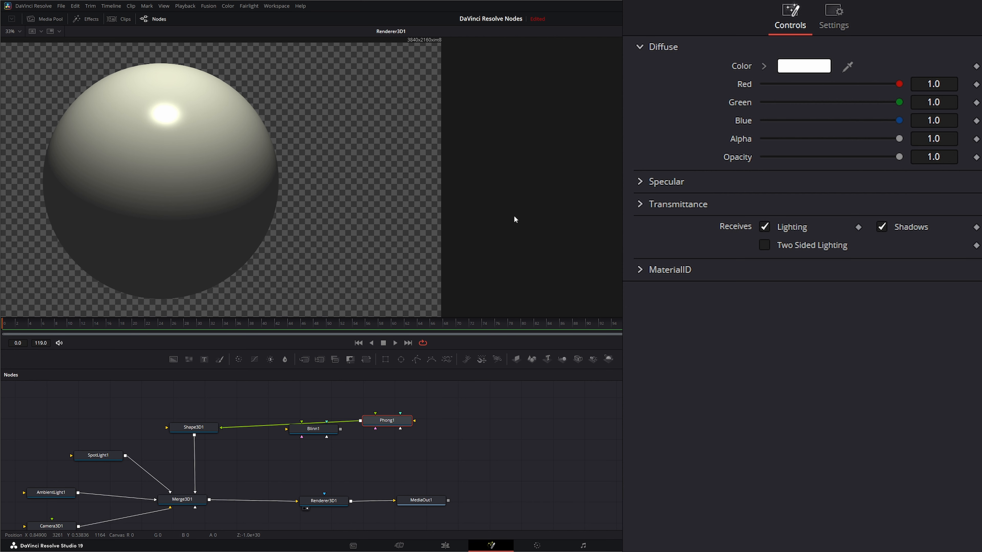
Step: Set the Phong material's specular intensity to 0.904 and its exponent to 23.5
left_click(639, 182)
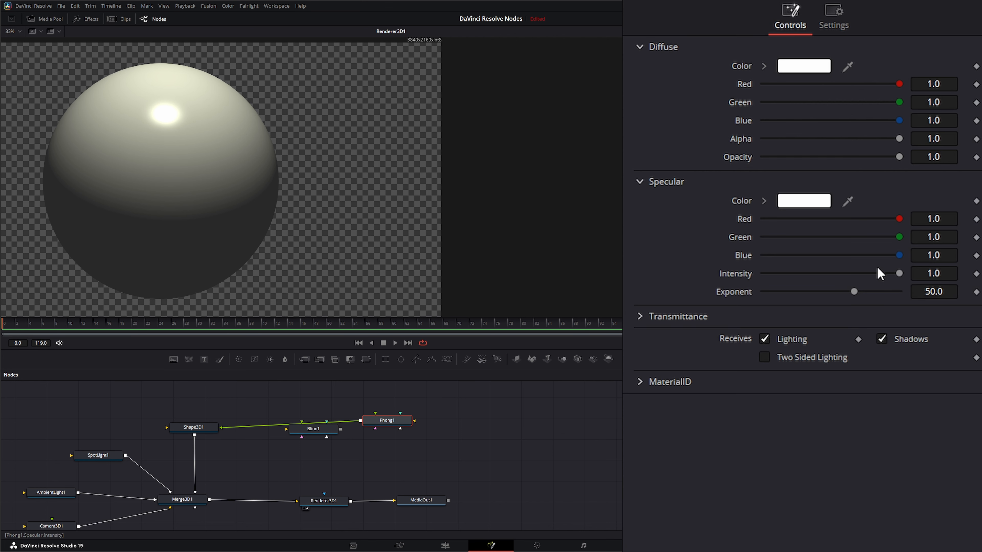
left_click_drag(898, 273, 827, 292)
Step: Disconnect the material from Shape3D1 and delete the Blinn1 and Phong1 nodes
left_click_drag(220, 427, 422, 452)
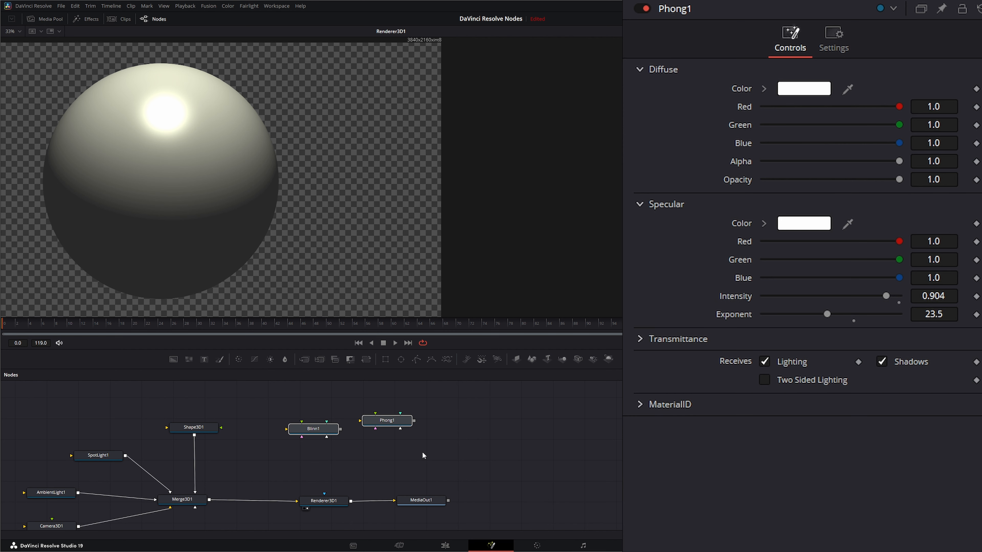
key("Delete")
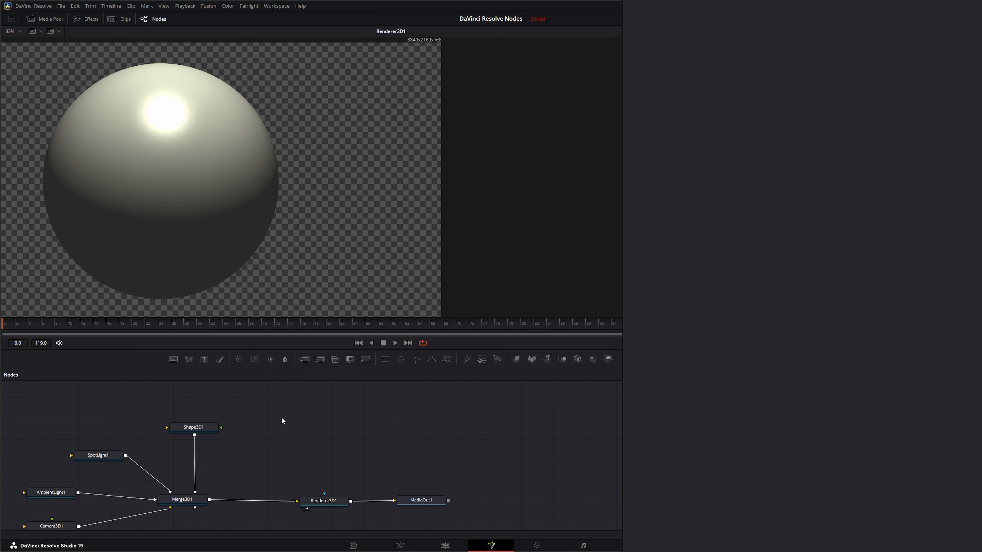
Step: Add a Ward material node, connect it to Shape3D1's material input and line it up beside that node
key("shift+space")
type("war")
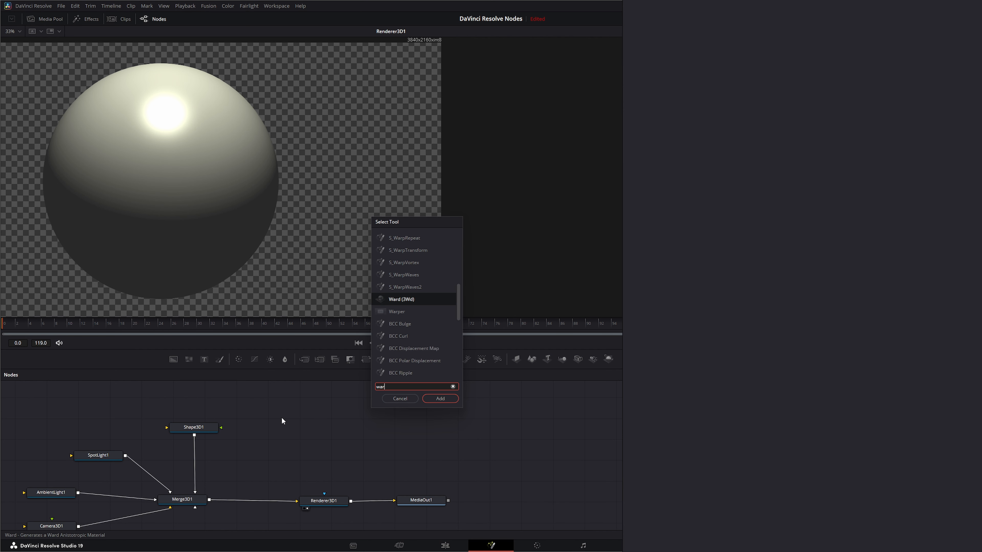
type("d")
key("Return")
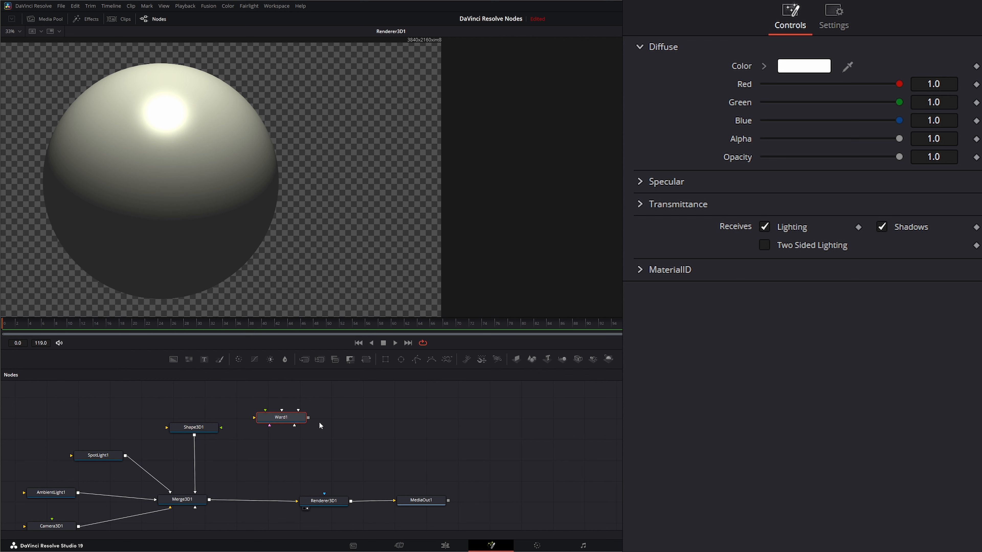
left_click_drag(308, 417, 220, 427)
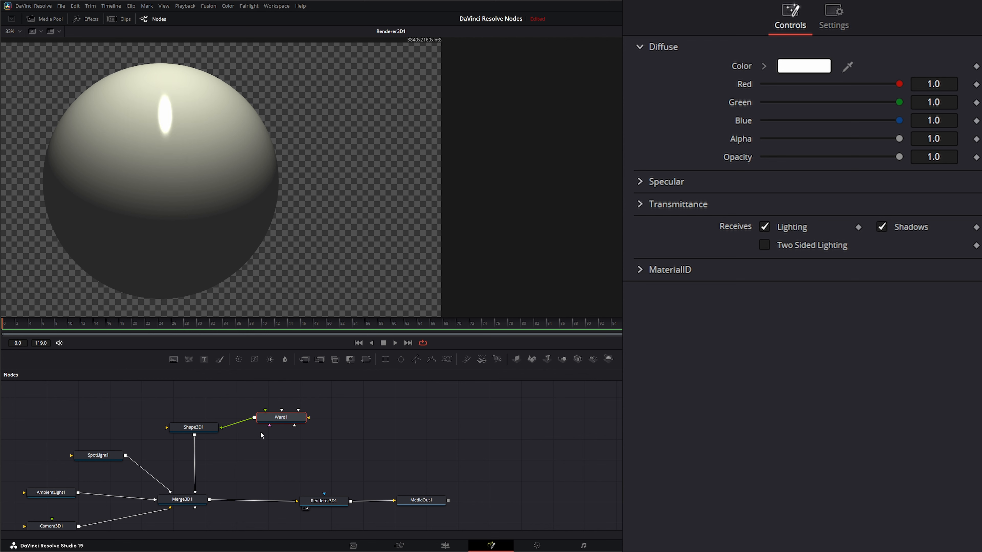
left_click_drag(284, 422, 284, 432)
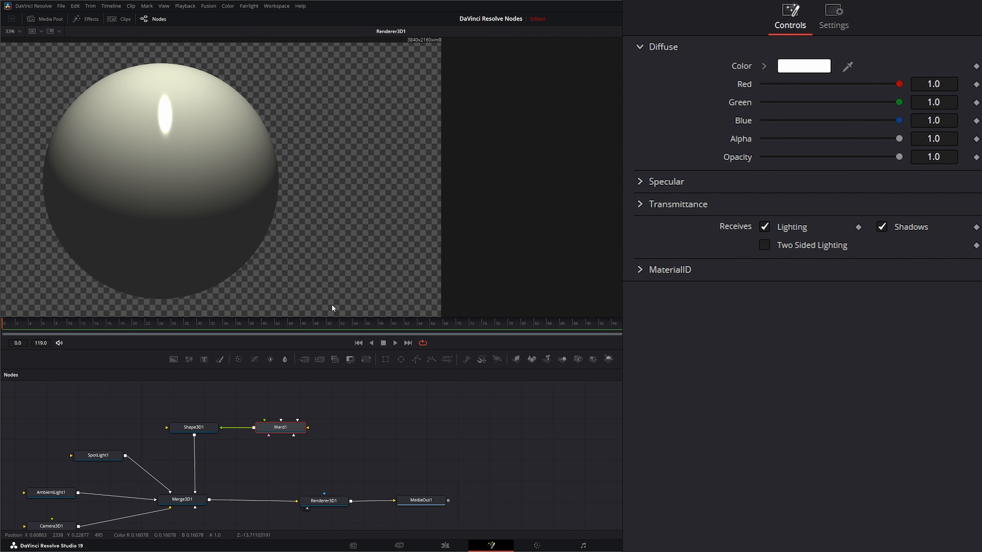
left_click_drag(280, 429, 283, 428)
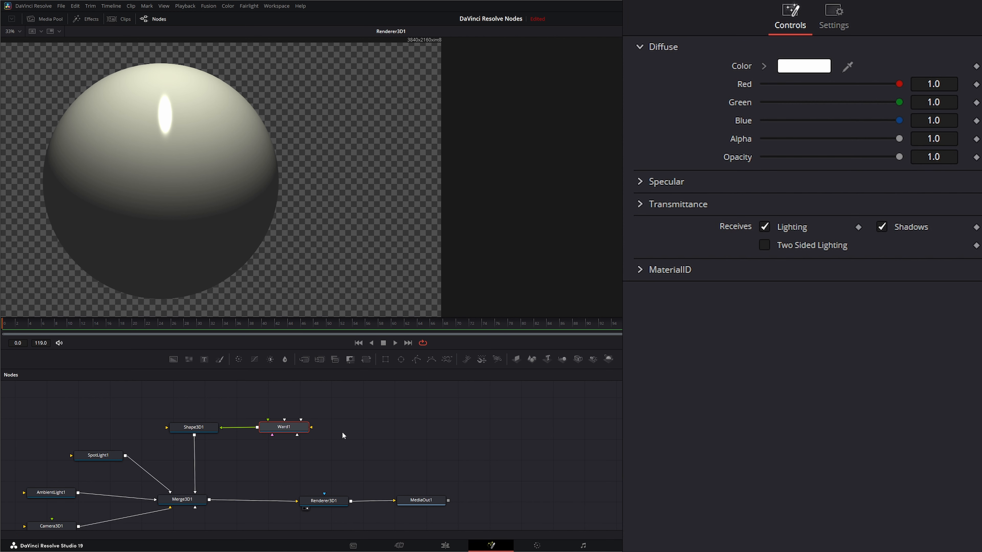
Step: Set the Ward material's specular Spread U to 0.0964 and Spread V to 0.134
left_click(640, 182)
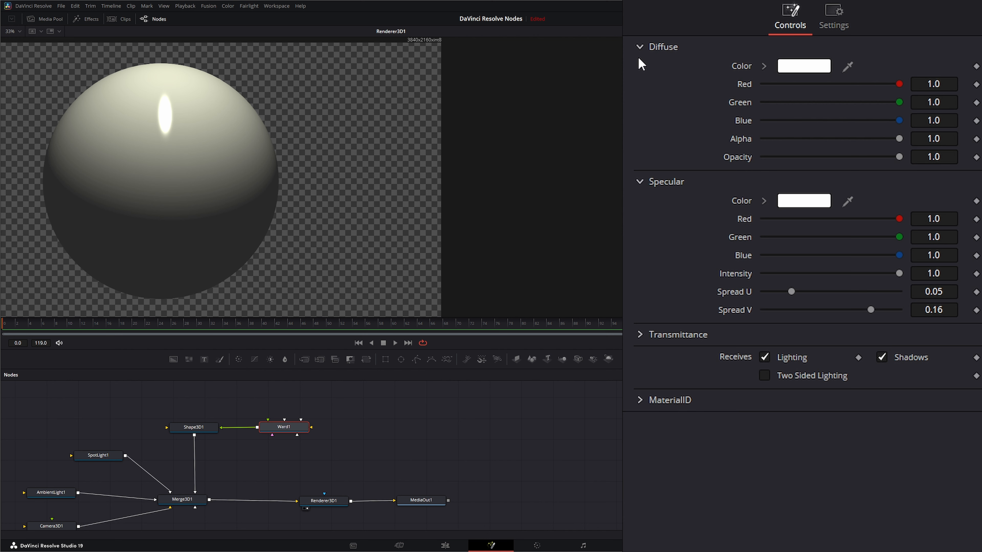
left_click(639, 47)
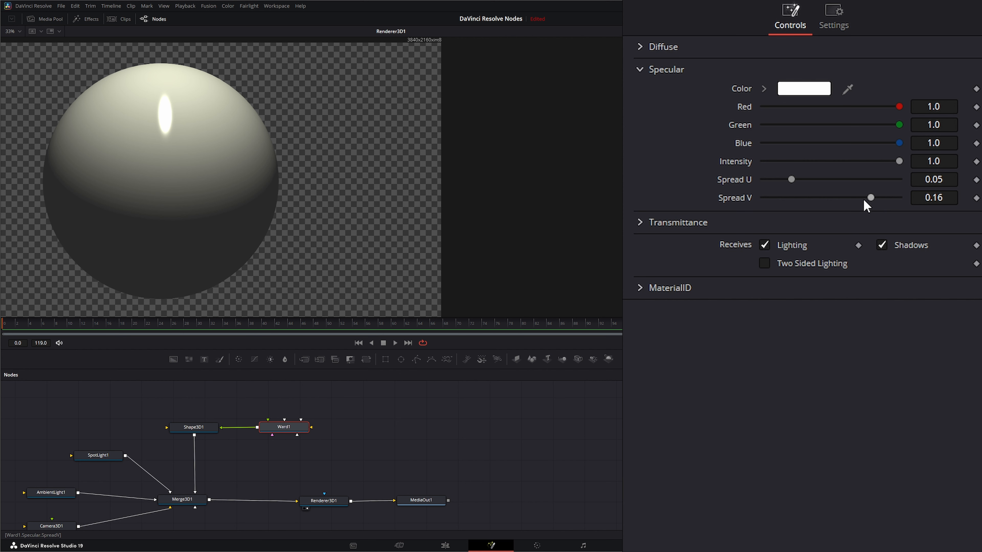
left_click_drag(791, 179, 852, 199)
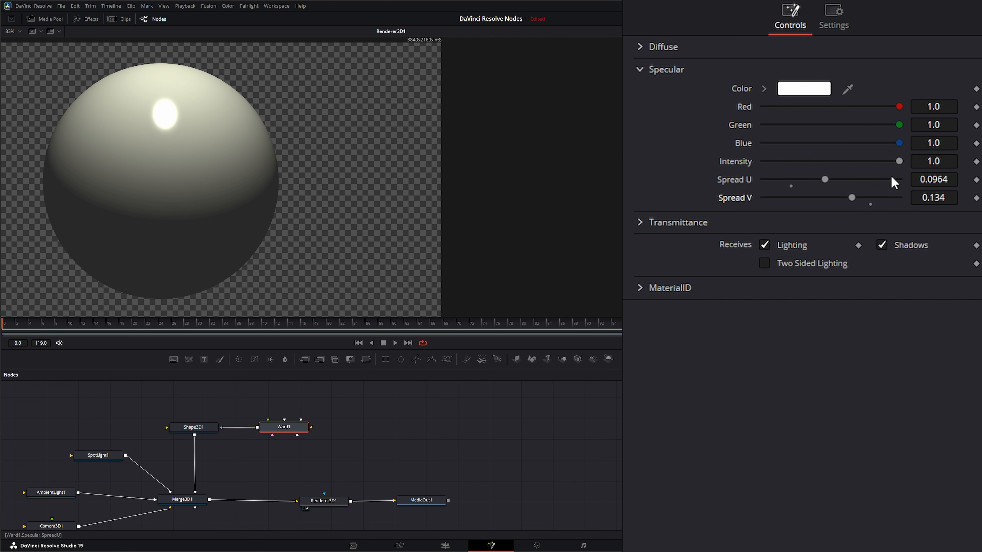
Step: Set the Ward material's diffuse color to the saved yellow custom color with its saturation changed to 200
left_click(641, 48)
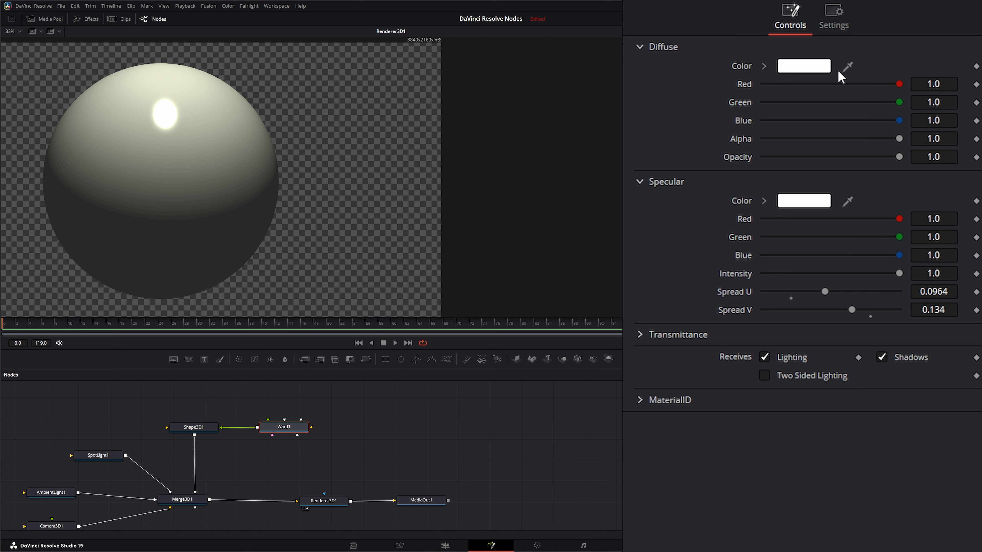
left_click(810, 66)
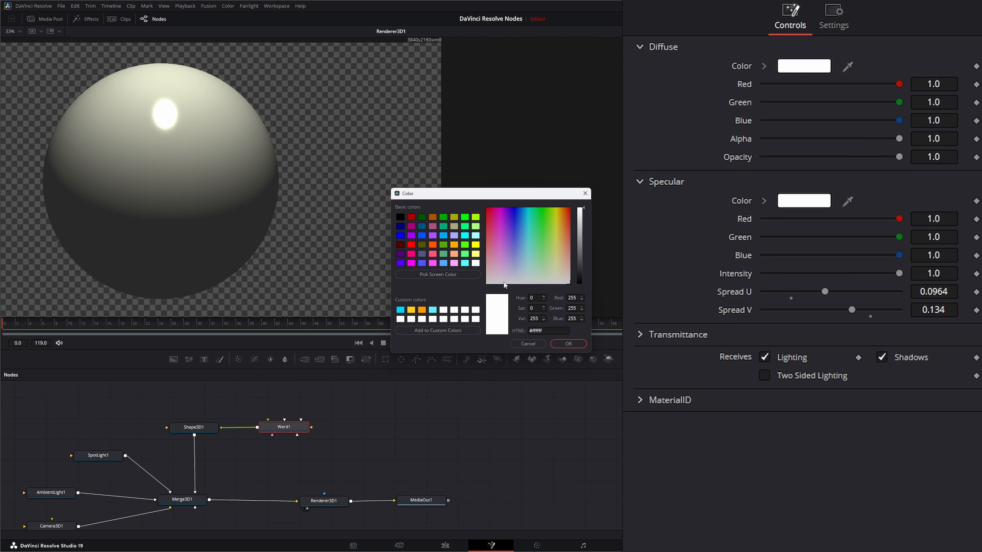
left_click(412, 311)
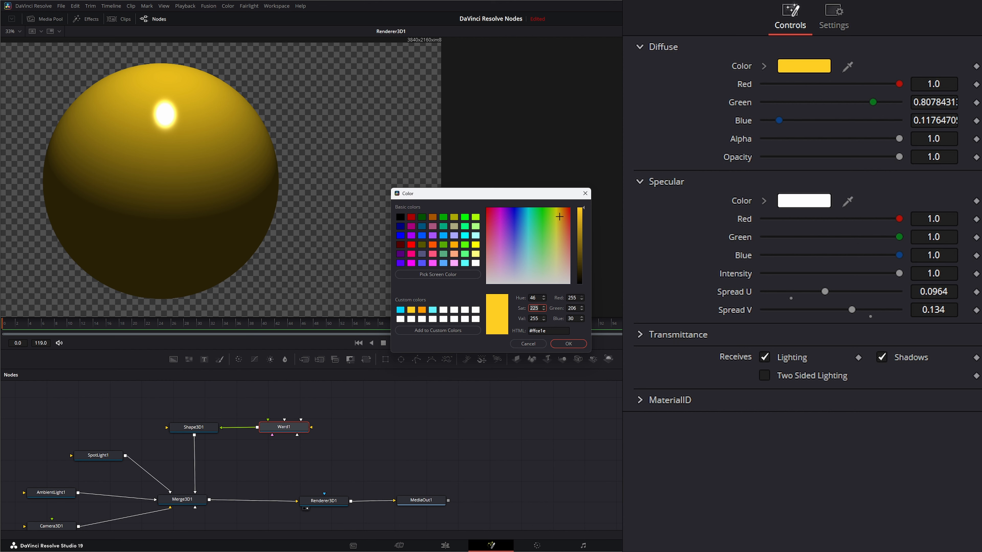
type("200")
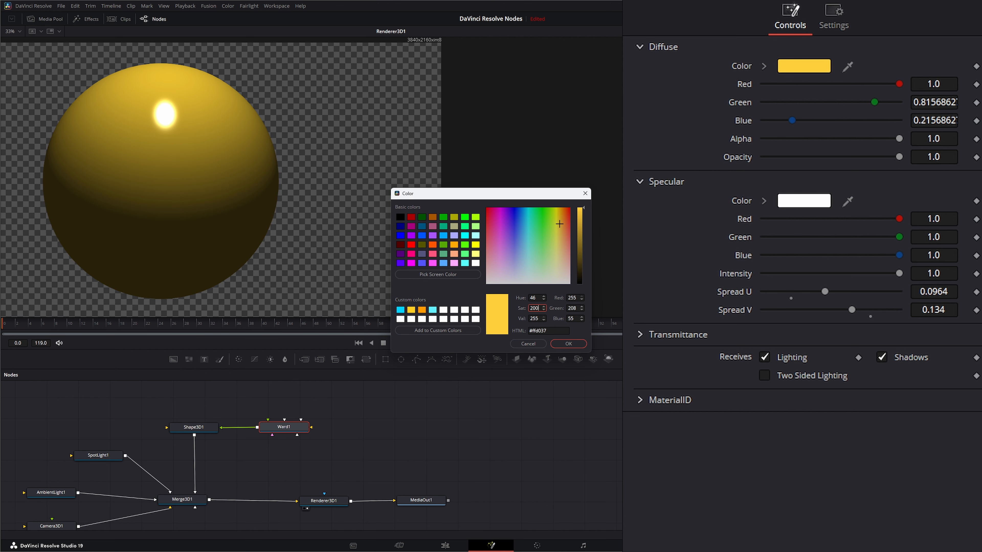
key("Return")
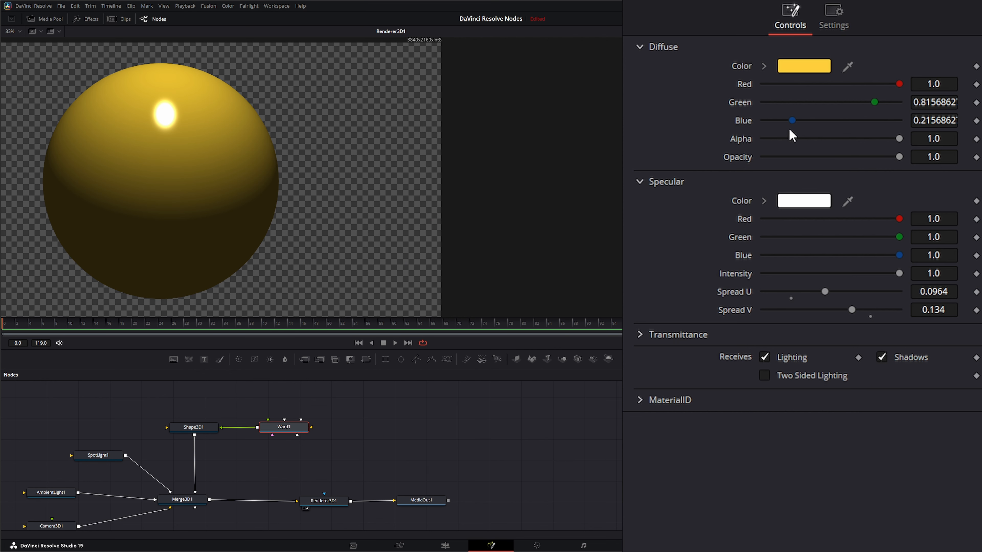
Step: Try reduced alpha and opacity on the Ward material's diffuse color and restore both to full
left_click_drag(899, 138, 862, 161)
left_click_drag(862, 160, 903, 159)
left_click(640, 47)
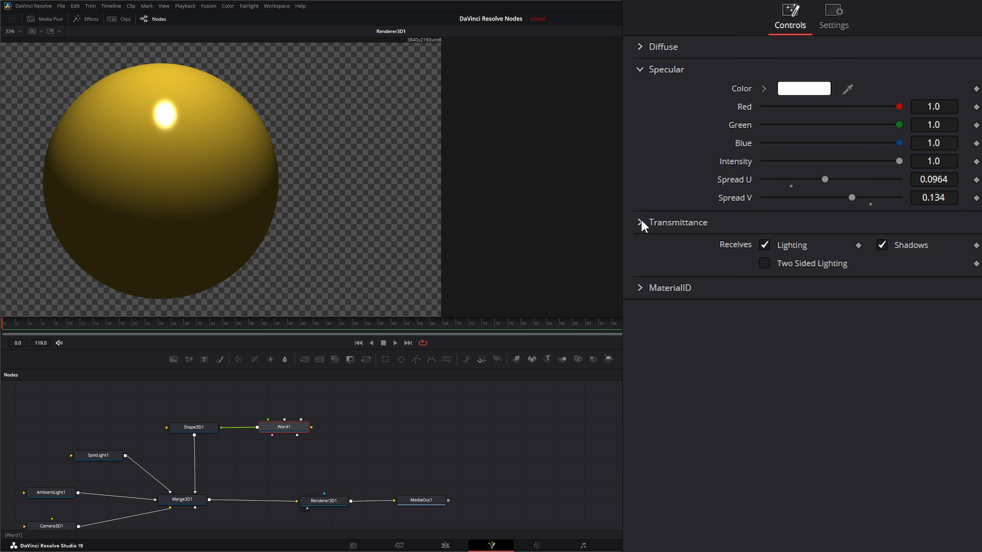
Step: Review the Ward material's transmittance settings and set its specular Spread U to 0.0893
left_click(639, 222)
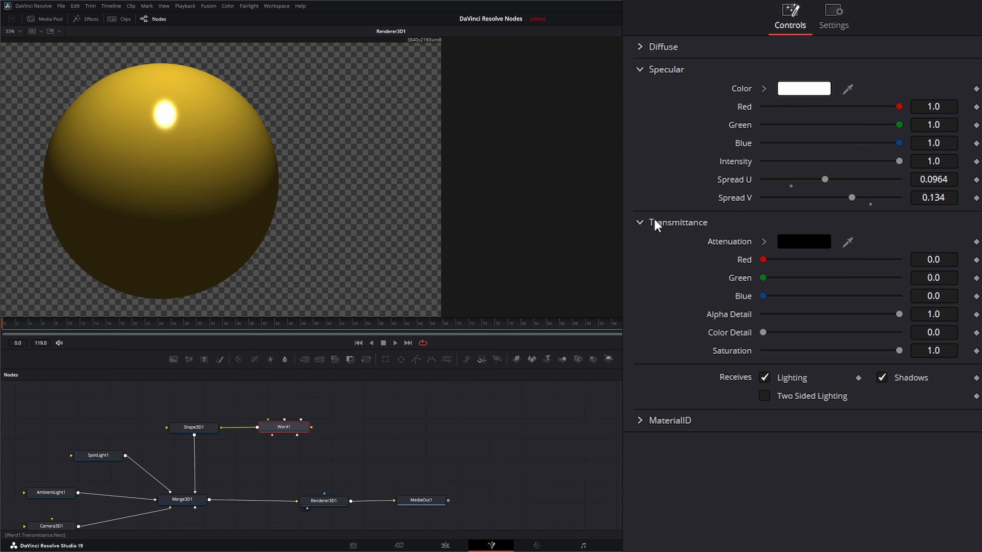
left_click(639, 223)
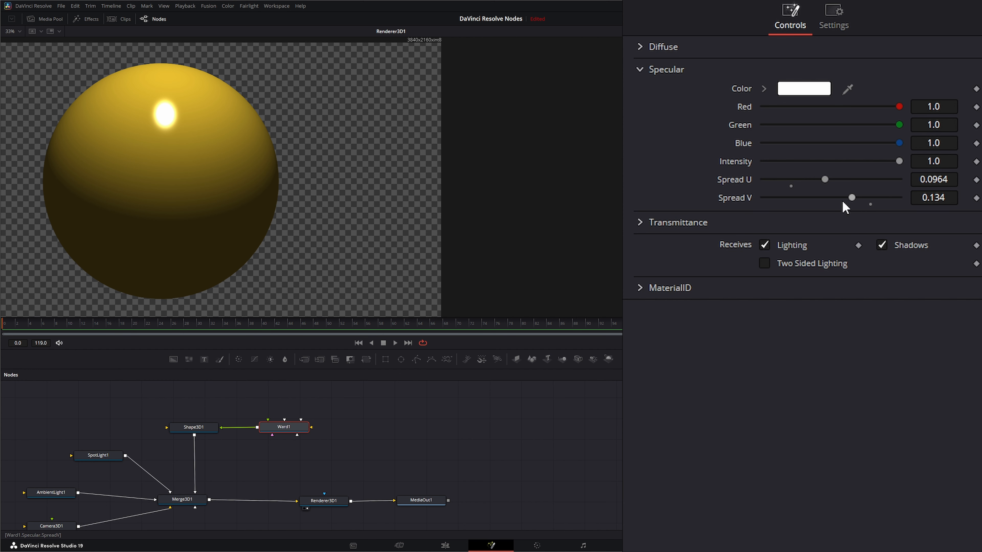
mouse_move(825, 179)
left_mouse_down()
mouse_move(833, 177)
mouse_move(781, 178)
mouse_move(820, 176)
left_mouse_up()
Step: Add a FastNoise node and connect its output to Ward1's Spread U Texture input
left_click(407, 435)
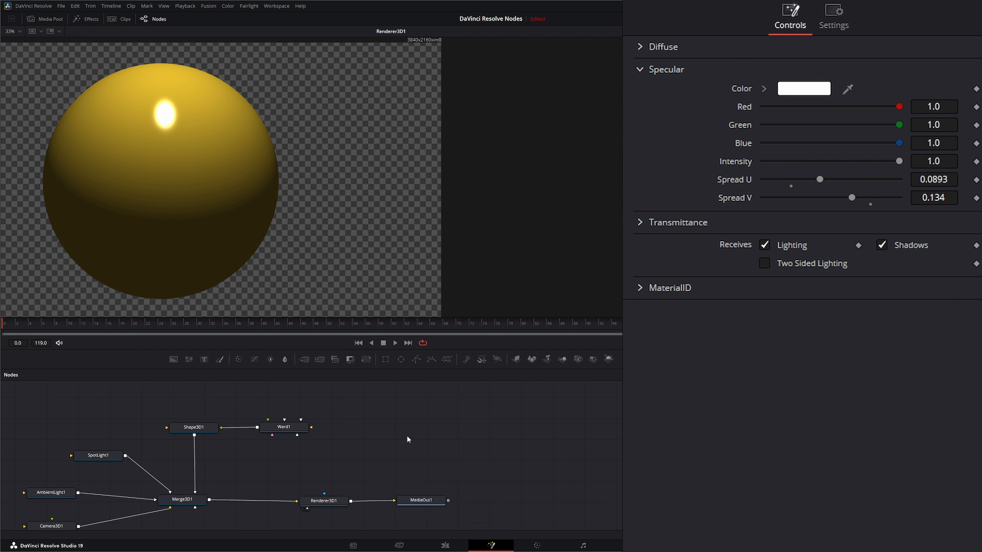
key("shift+space")
type("wardfast")
key("Return")
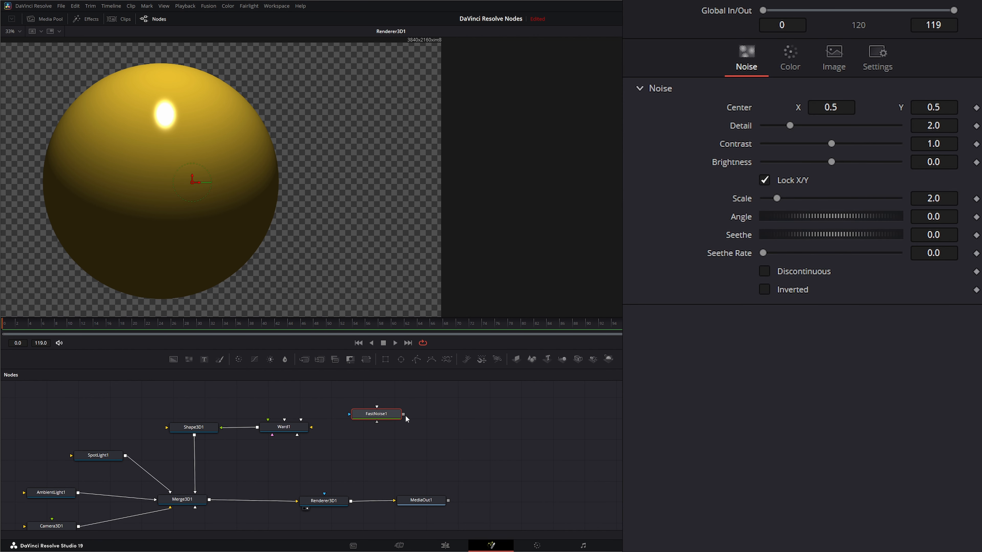
left_click_drag(403, 416, 294, 429)
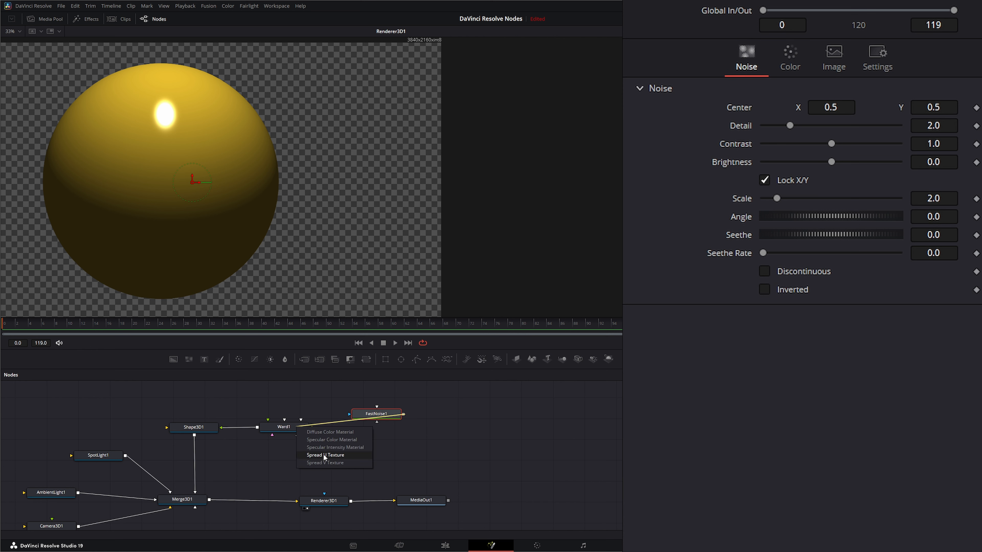
left_click(335, 455)
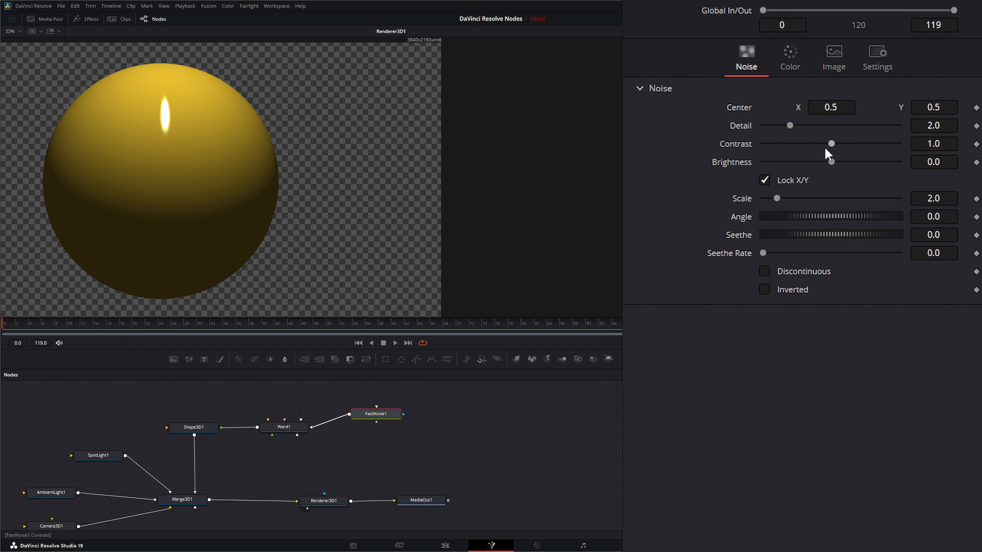
Step: Set the FastNoise scale to 4.92, contrast to 3.8 and detail to 4.28
left_click_drag(776, 198, 797, 199)
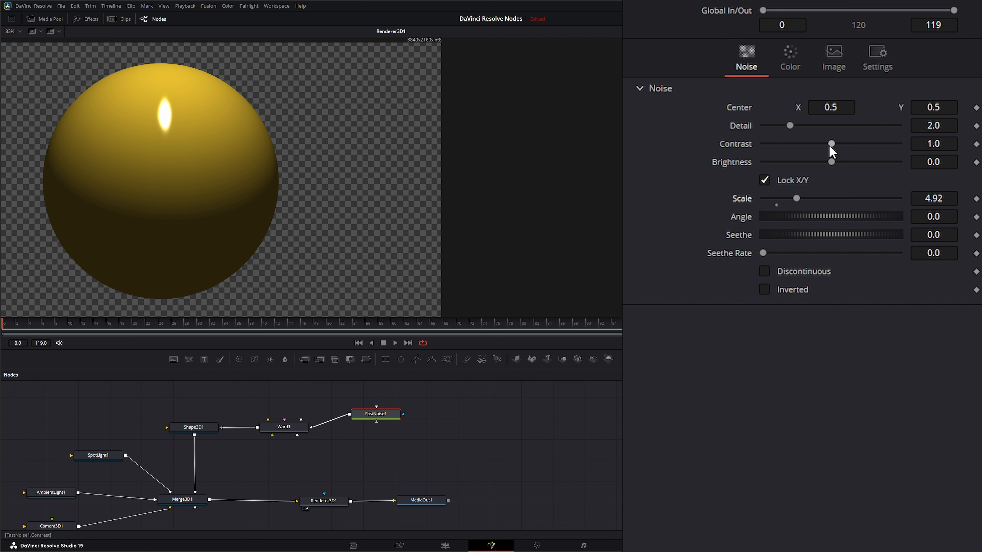
left_click_drag(832, 144, 879, 144)
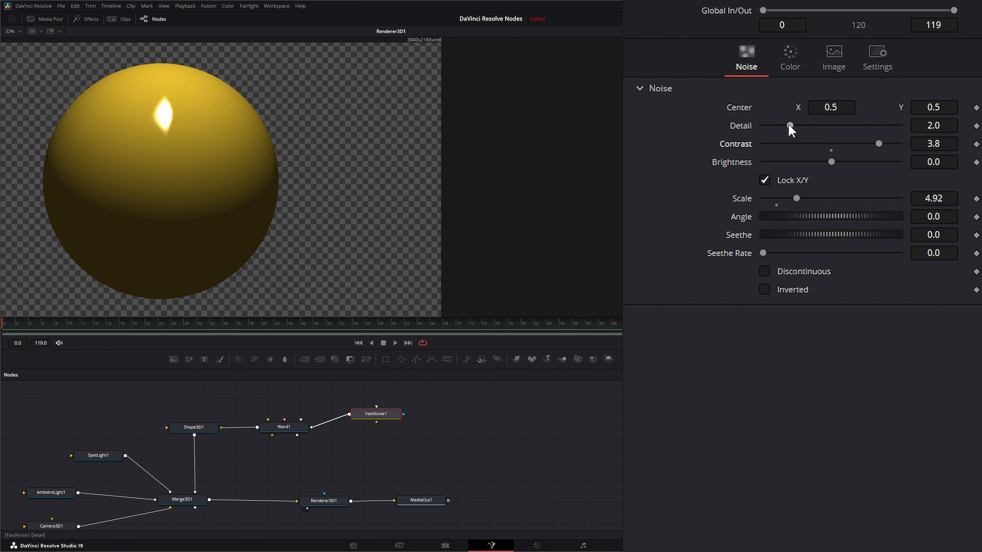
left_click_drag(789, 126, 821, 126)
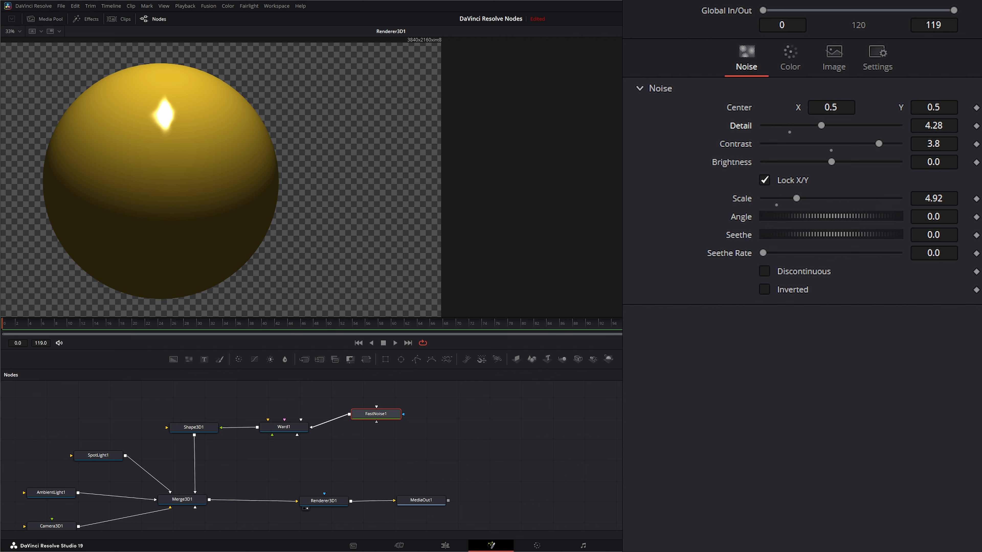
Step: Connect FastNoise1 to Ward1's Spread V Texture input as well, raise Spread V slightly and lower Spread U slightly
left_click_drag(350, 416, 296, 429)
left_click(285, 427)
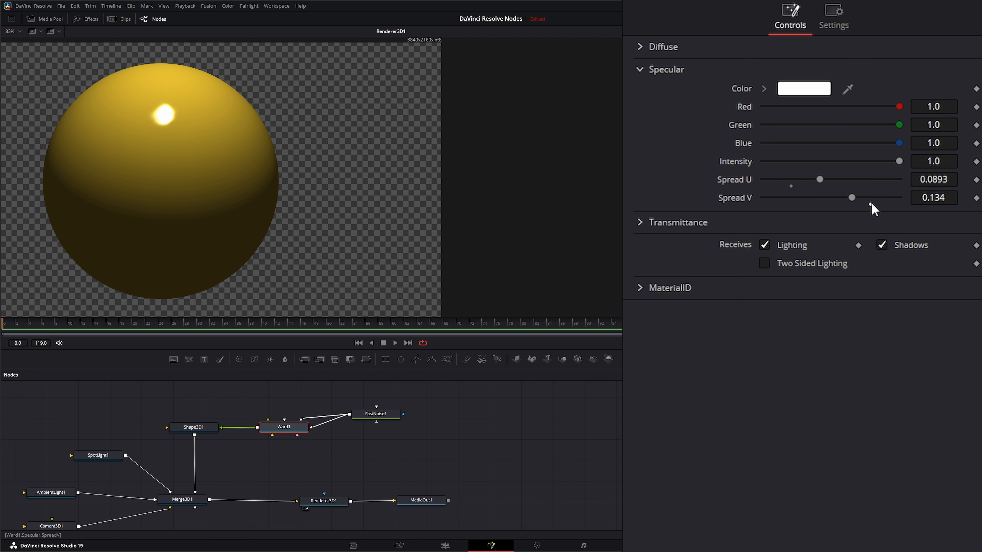
mouse_move(855, 199)
left_mouse_down()
mouse_move(876, 200)
mouse_move(800, 200)
mouse_move(888, 200)
mouse_move(869, 199)
left_mouse_up()
mouse_move(821, 179)
left_mouse_down()
mouse_move(795, 179)
mouse_move(850, 180)
mouse_move(816, 179)
left_mouse_up()
Step: Set the FastNoise scale to 5.24 and move its node slightly farther from Ward1
left_click(374, 413)
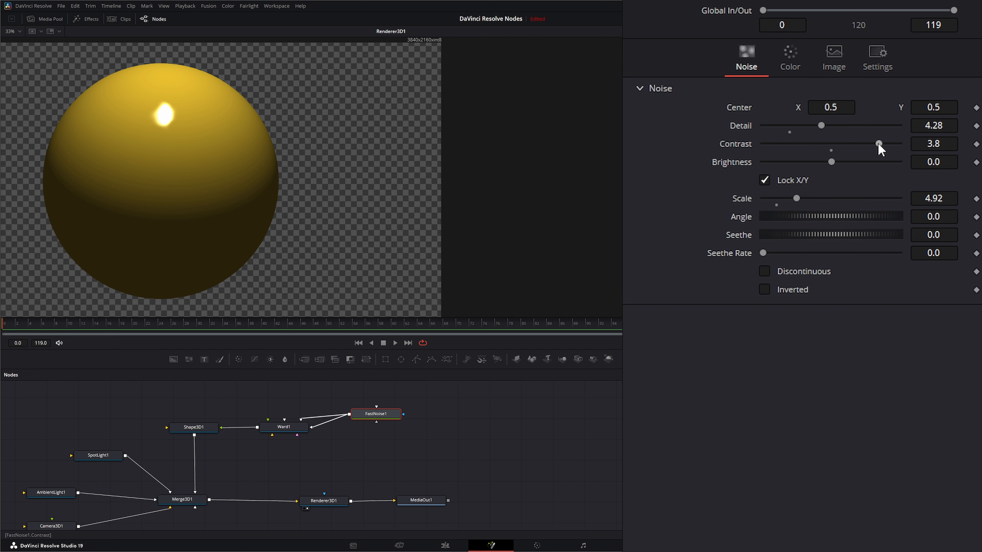
left_click_drag(796, 196, 798, 196)
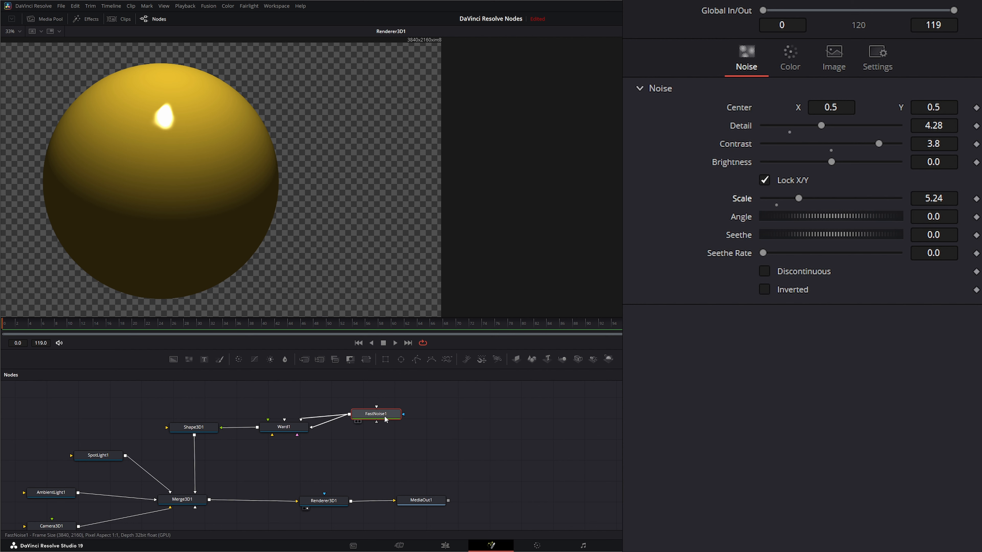
mouse_move(379, 417)
left_mouse_down()
mouse_move(394, 430)
mouse_move(391, 419)
left_mouse_up()
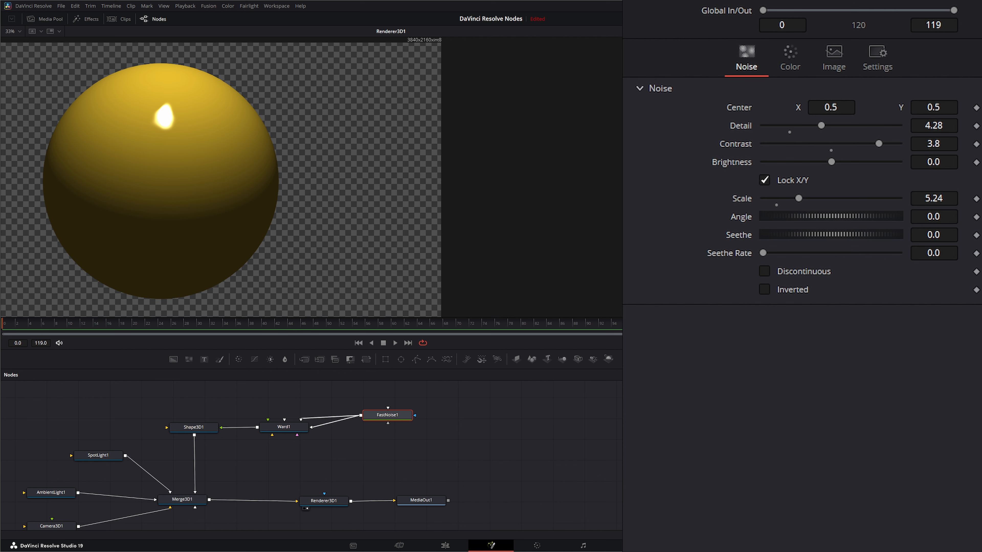
Step: Bring in the image xfkldbu_4K_AO.jpg as a media node and try connecting it to a material input of Ward1
left_click_drag(384, 428, 289, 429)
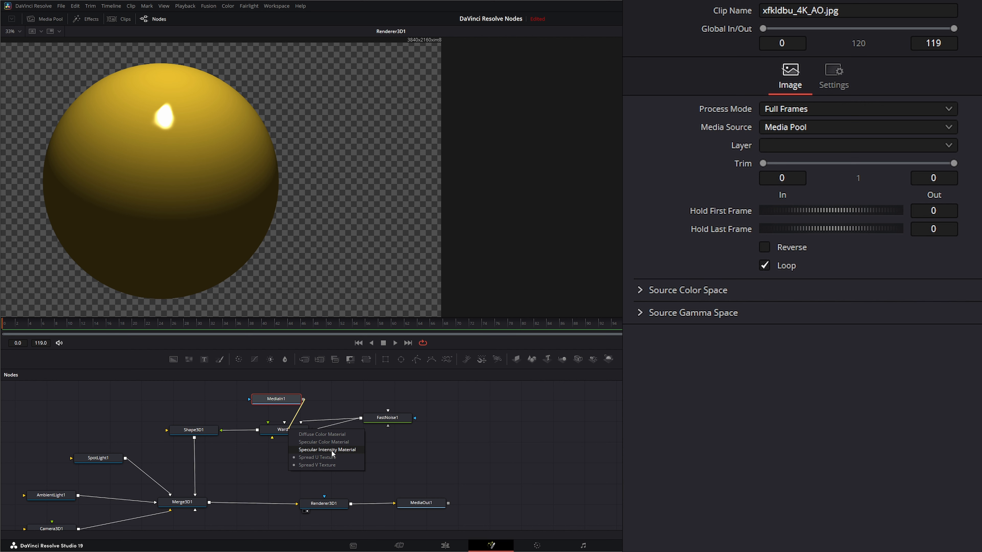
left_click(316, 441)
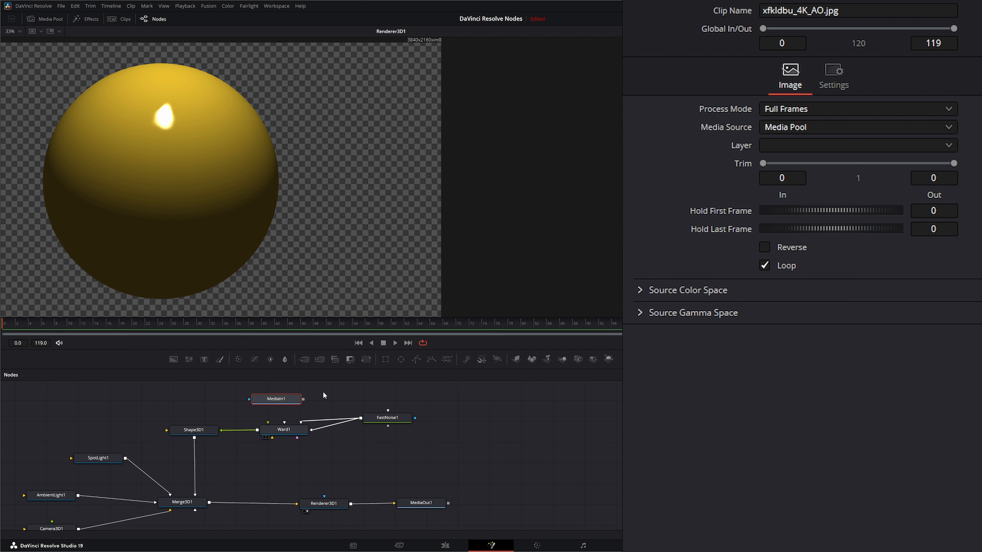
Step: Connect MediaIn1 to Ward1's Specular Color Material input while viewing the sphere's highlight up close
scroll(151, 148, "up", 6)
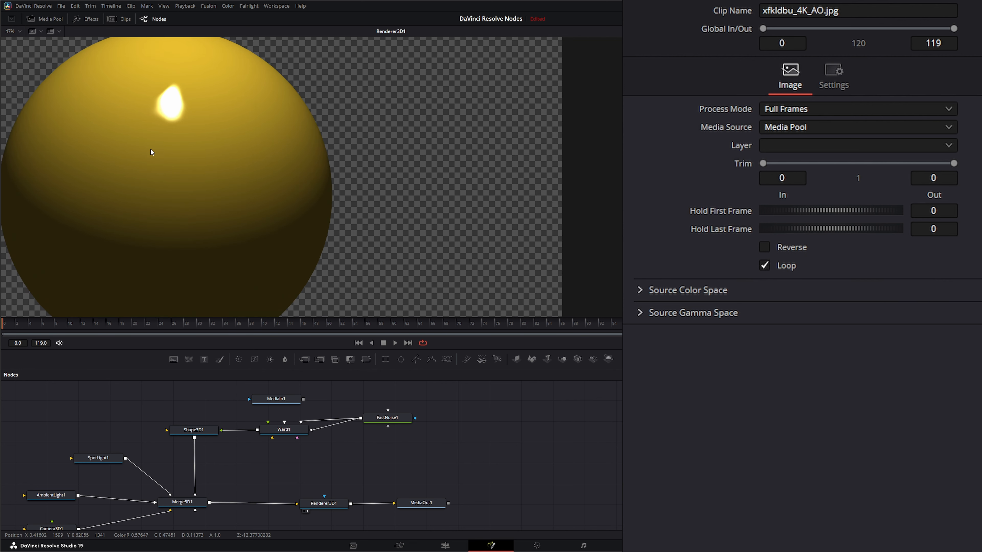
left_click_drag(228, 118, 154, 263)
scroll(135, 222, "up", 3)
left_click_drag(142, 216, 166, 262)
left_click_drag(166, 259, 180, 248)
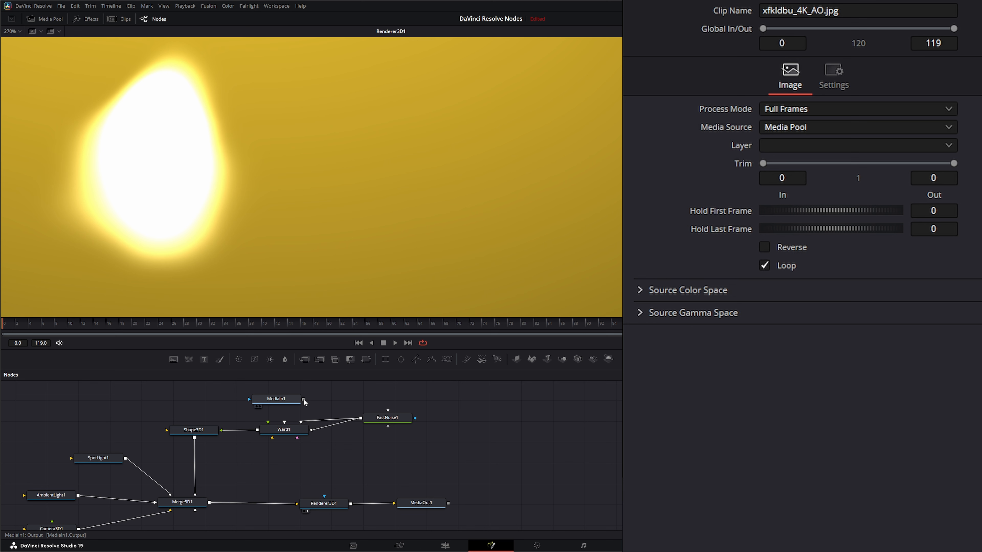
left_click_drag(303, 400, 296, 430)
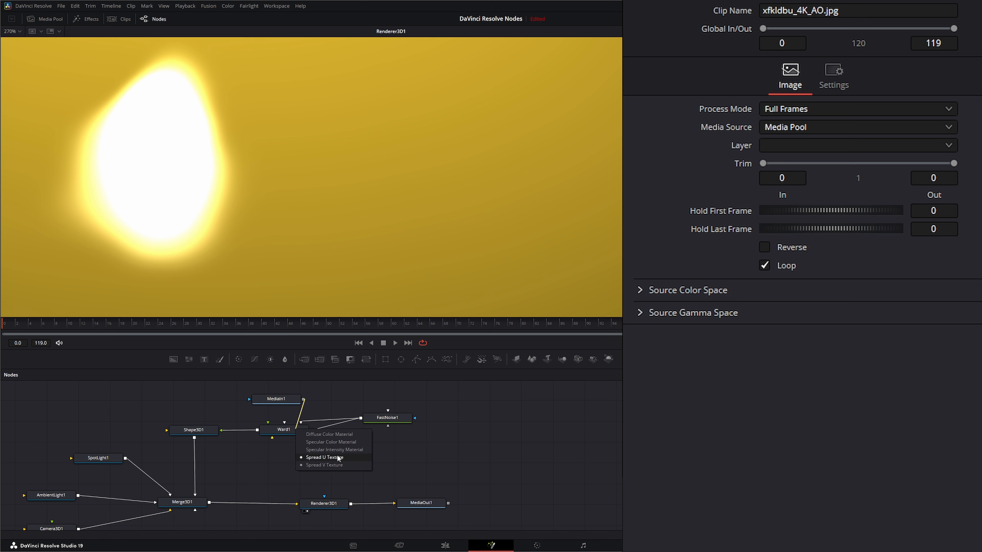
left_click(342, 443)
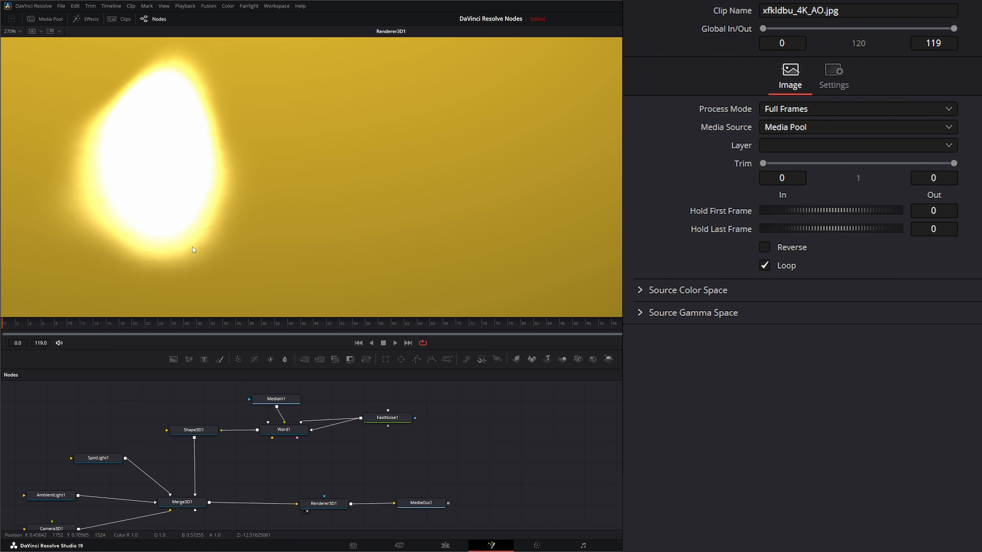
Step: Set Shape3D1's Y rotation to 1628.3 and move the MediaIn1 node slightly up and away from Ward1
left_click(201, 430)
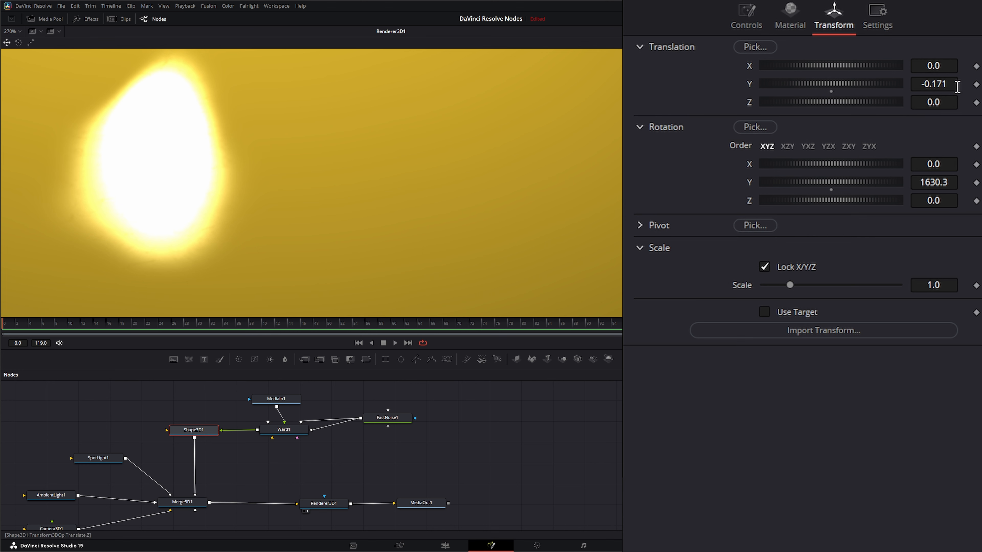
mouse_move(932, 182)
left_mouse_down()
mouse_move(950, 183)
mouse_move(925, 183)
left_mouse_up()
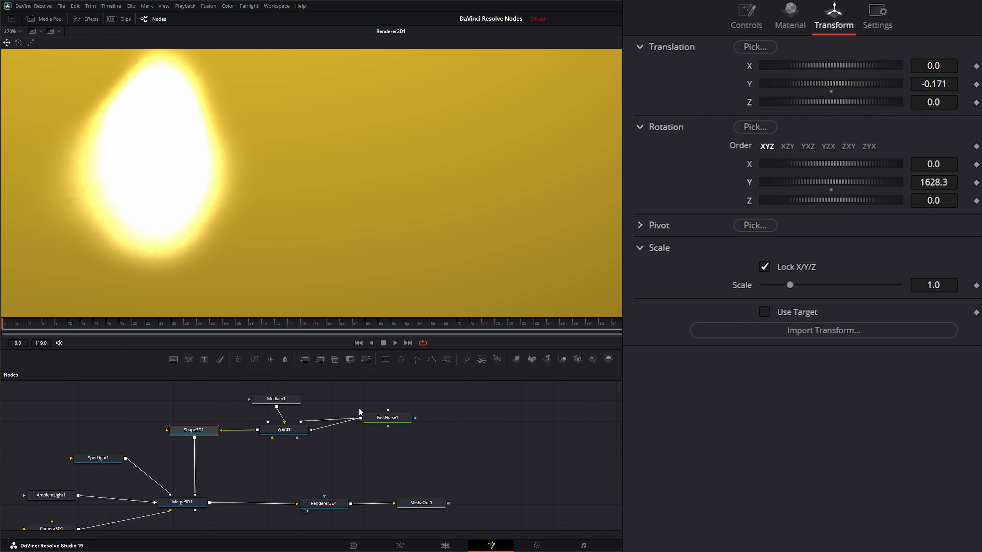
left_click_drag(290, 402, 283, 399)
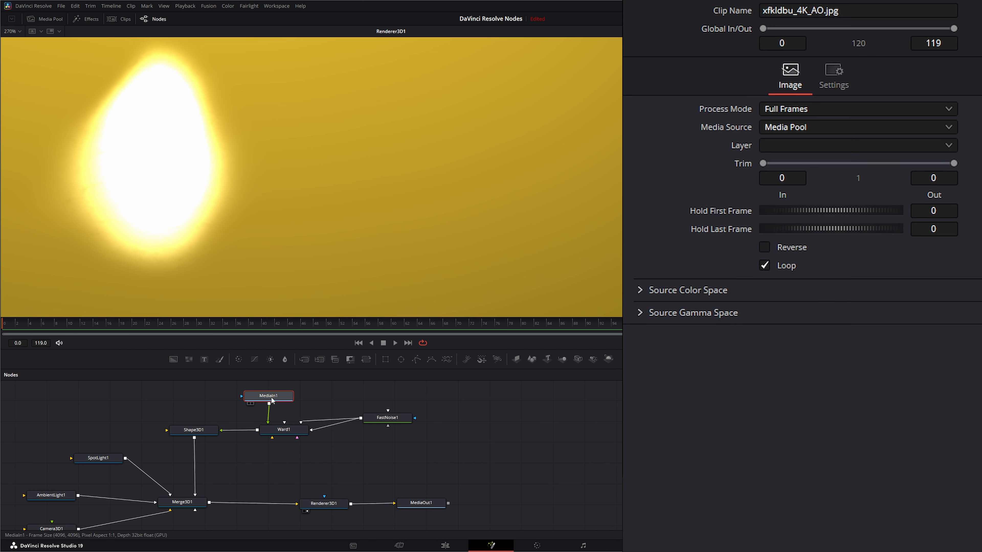
Step: Inspect MediaIn1's texture image in the viewer, and return the viewer to Renderer3D1
key("1")
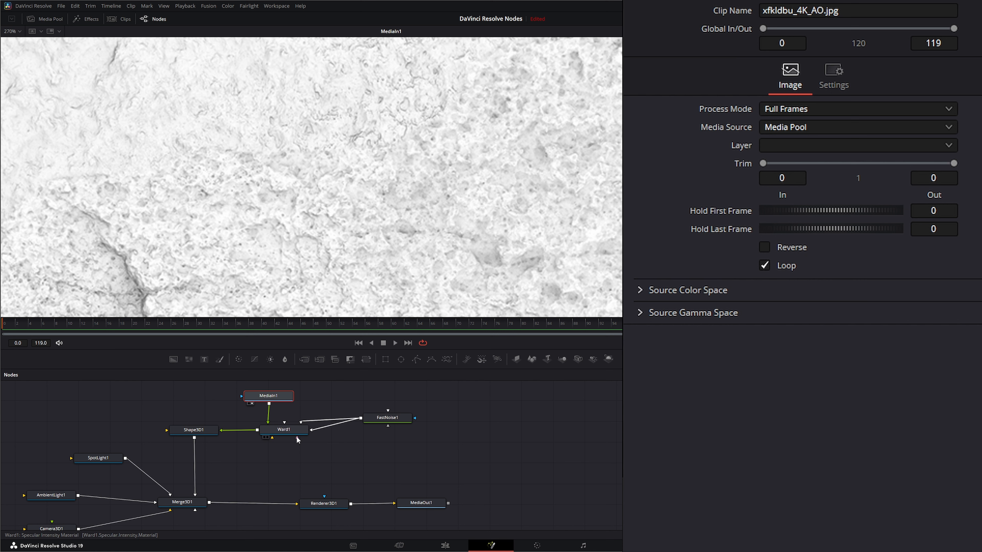
left_click_drag(297, 439, 329, 395)
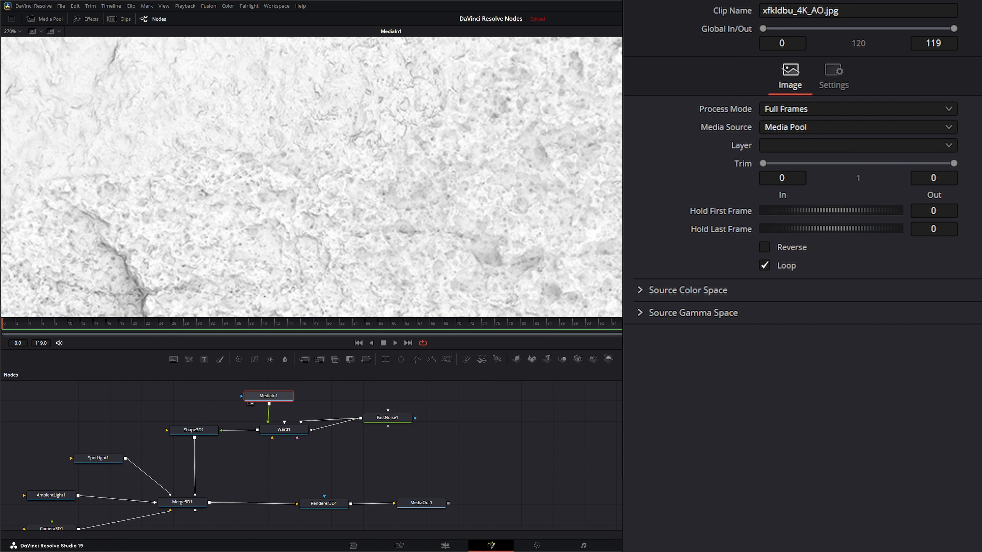
left_click(307, 512)
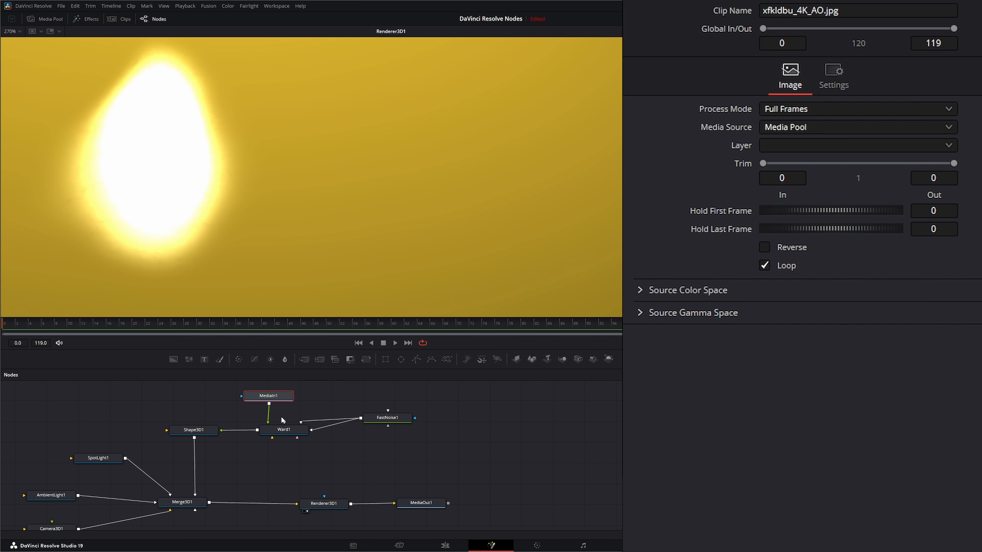
Step: Reconnect MediaIn1 to Ward1's Specular Intensity Material input instead and shift its node slightly
left_click(268, 417)
left_click_drag(296, 397, 291, 428)
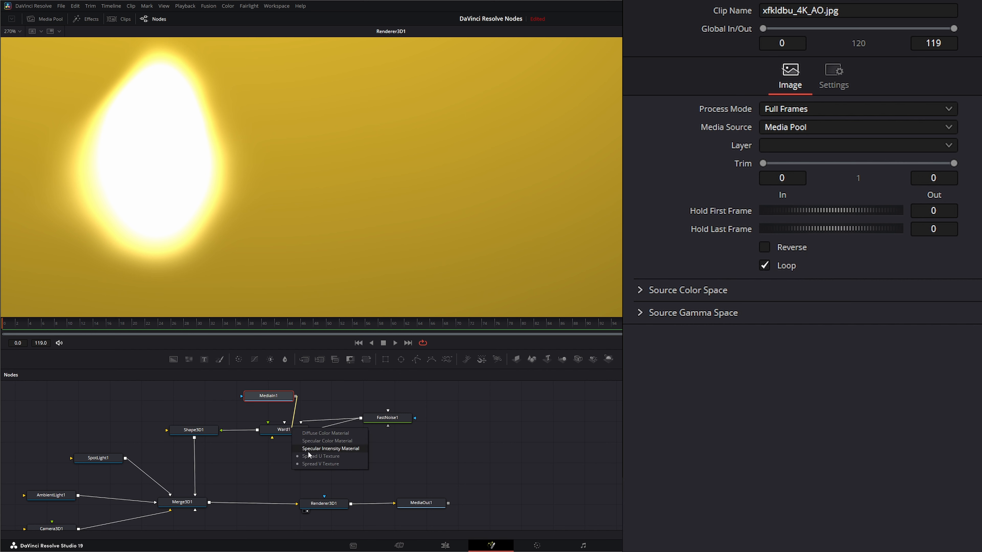
left_click(336, 448)
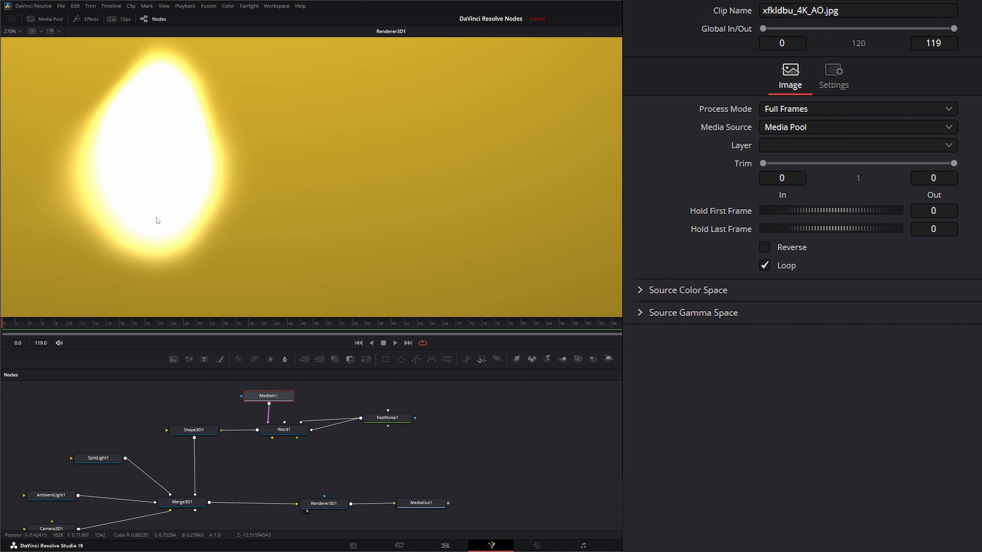
left_click_drag(272, 400, 263, 400)
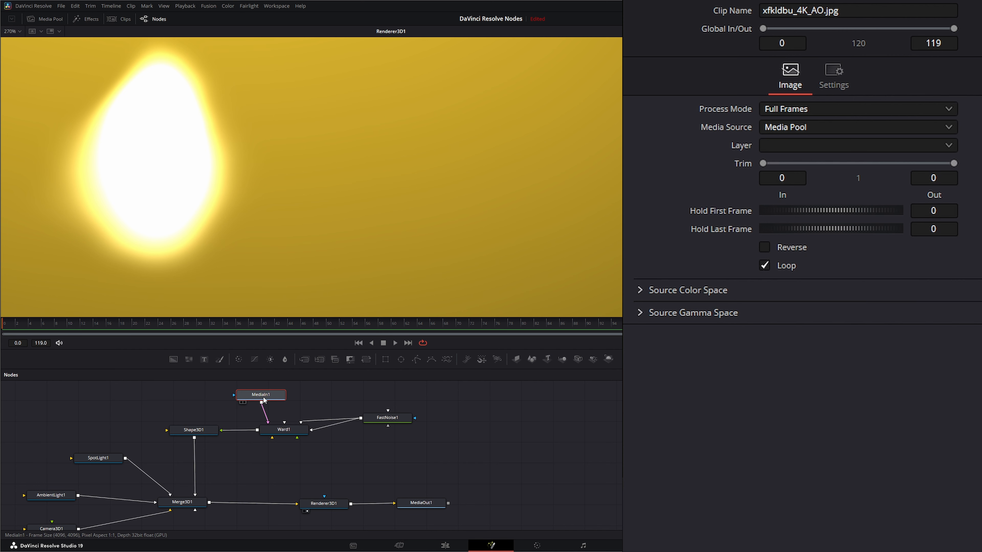
Step: Show MediaIn1 in the viewer, disconnect it from Ward1 and move its node clear of the material
key("1")
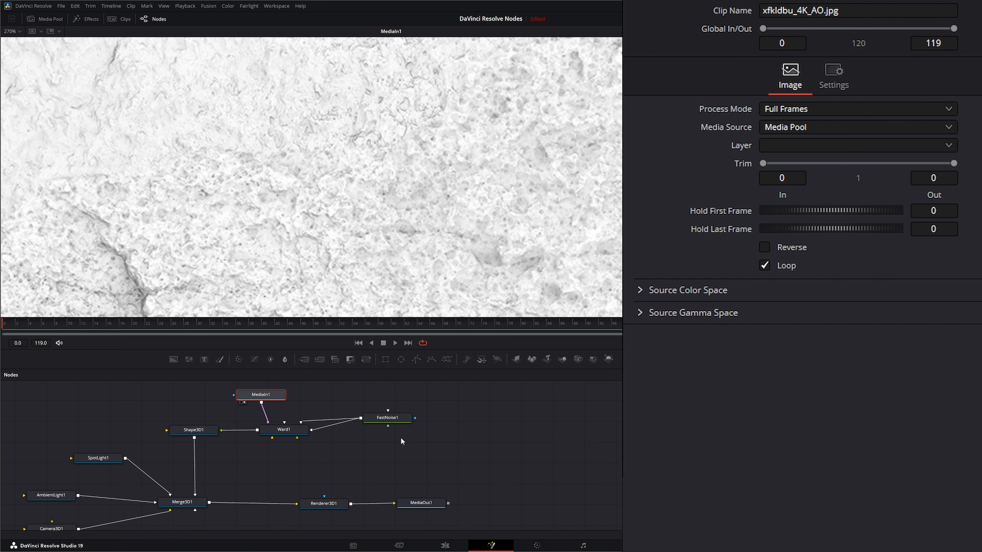
left_click_drag(432, 441, 412, 496)
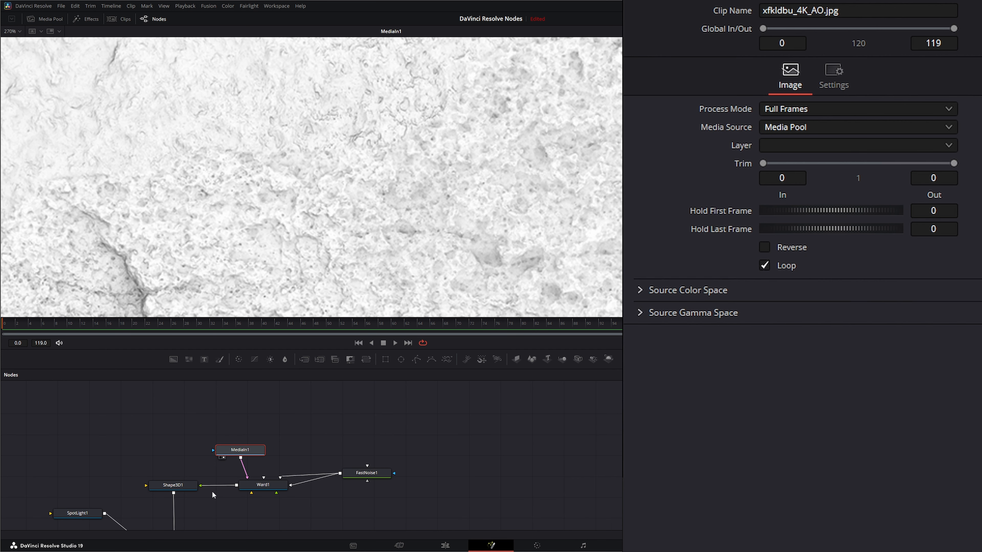
left_click(246, 474)
left_click_drag(244, 453, 256, 412)
left_click(384, 433)
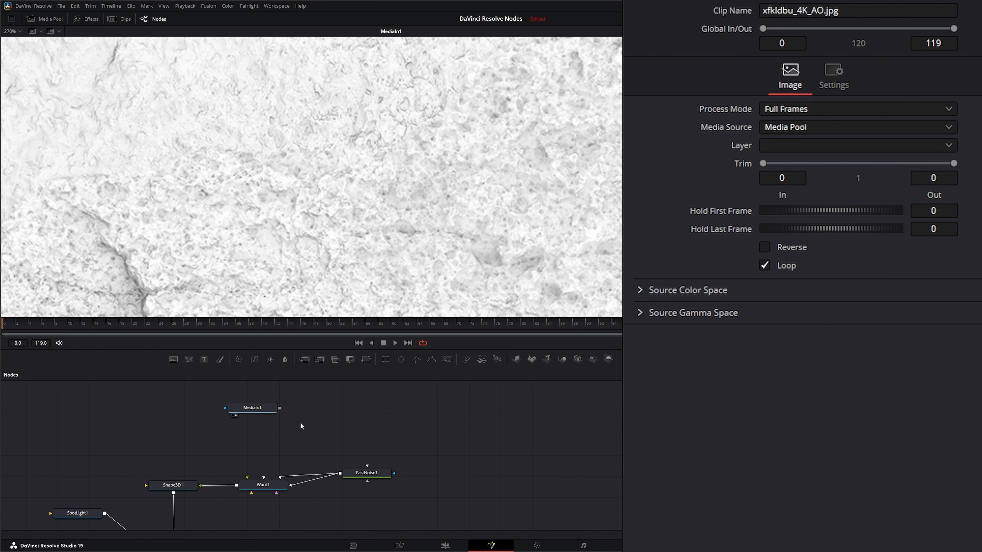
Step: Add a Bitmap node from MediaIn1
left_click(270, 406)
key("shift+space")
type("fas")
key("BackSpace")
key("BackSpace")
key("BackSpace")
type("bi")
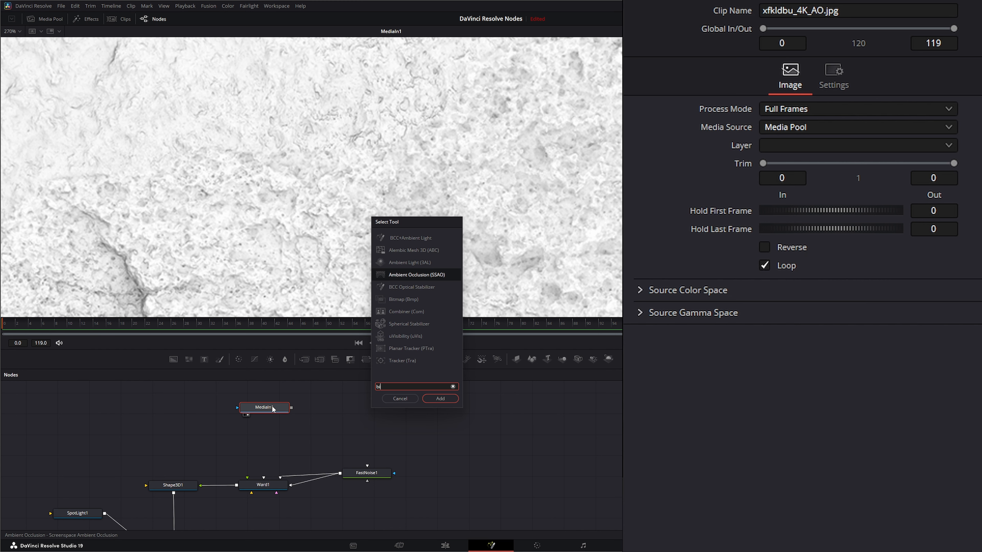
type("tmap")
key("Return")
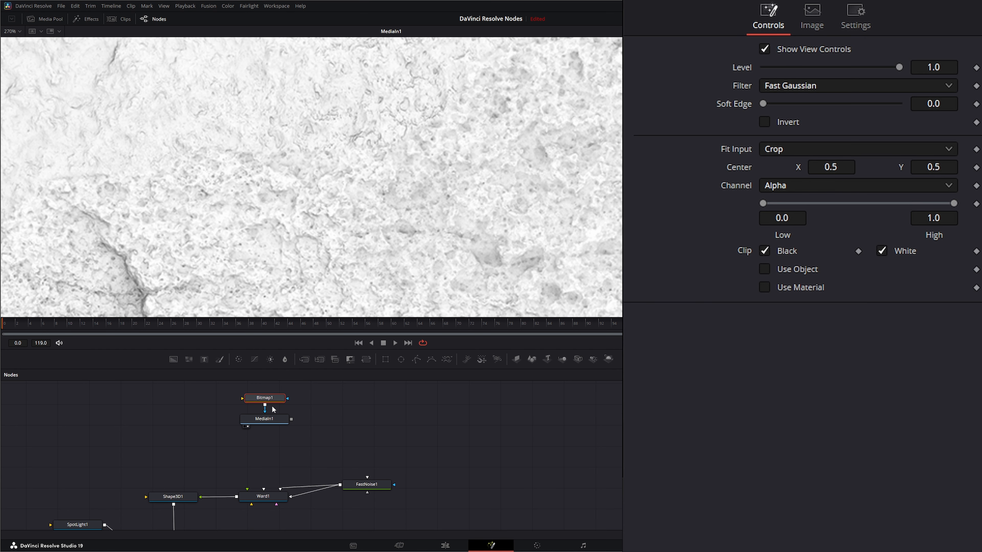
Step: Arrange MediaIn1 and Bitmap1 side by side, connect MediaIn1 to Bitmap1's image input and show Bitmap1 in the viewer
left_click_drag(266, 419, 344, 403)
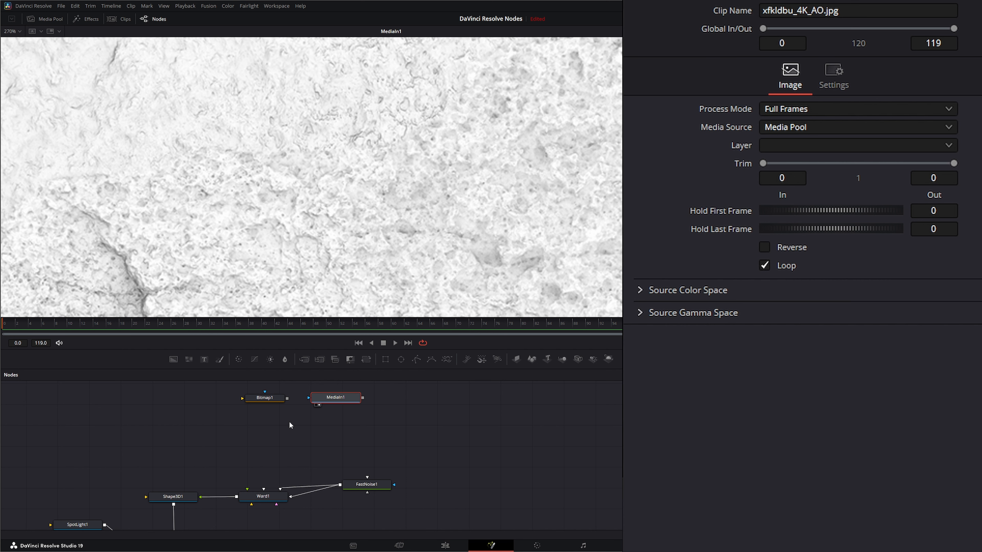
left_click_drag(360, 438, 347, 441)
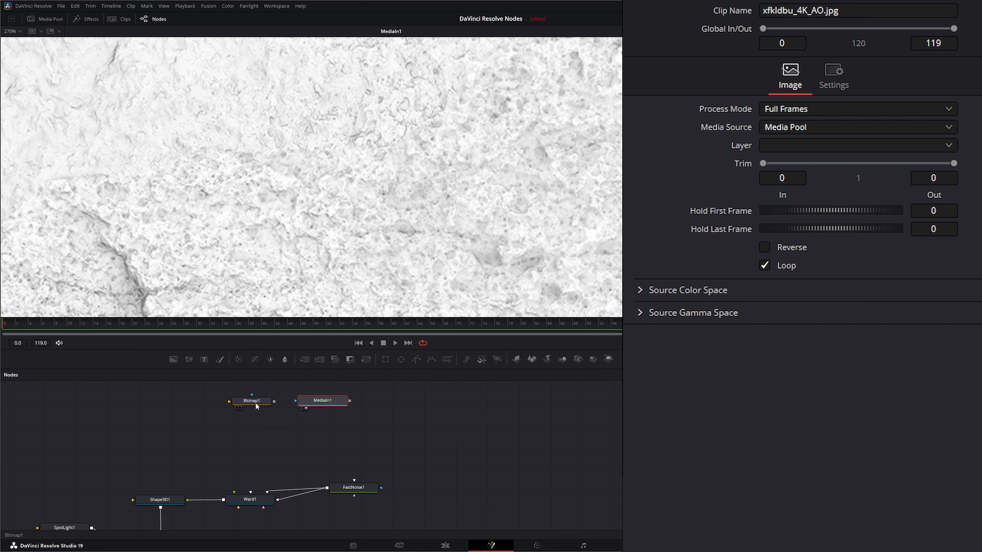
left_click_drag(256, 402, 387, 416)
left_click_drag(318, 399, 252, 408)
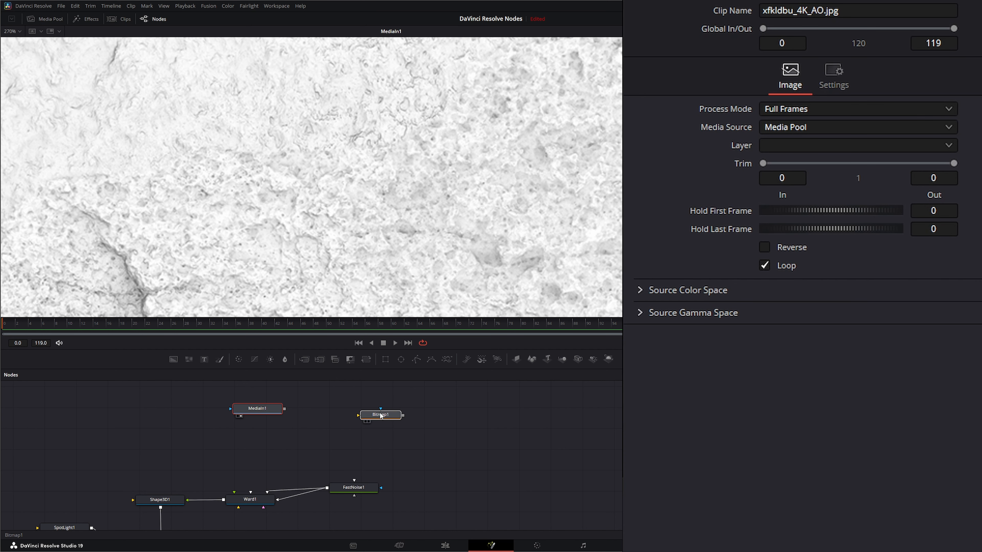
left_click_drag(377, 416, 331, 284)
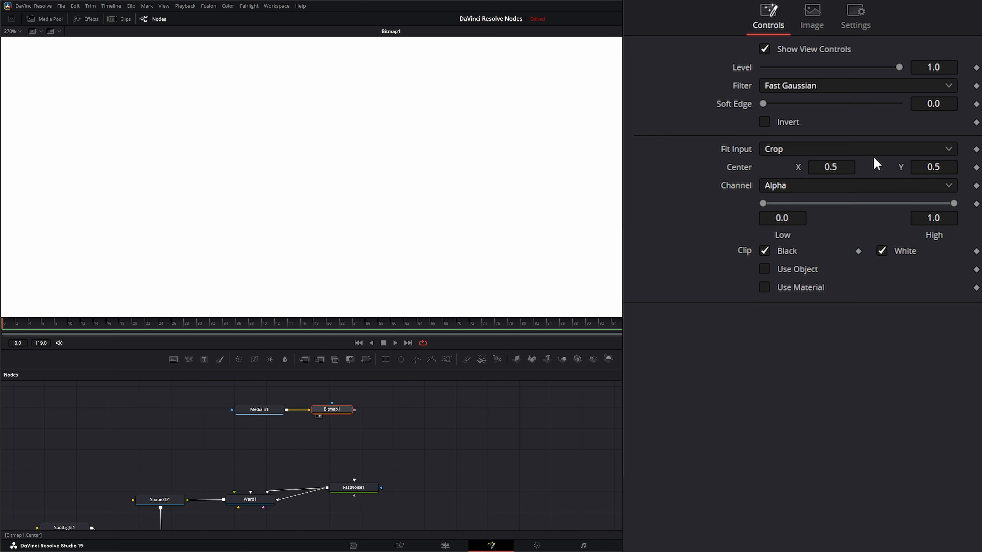
Step: Set Bitmap1's channel to Luminance and try connecting its output to Ward1
left_click(783, 187)
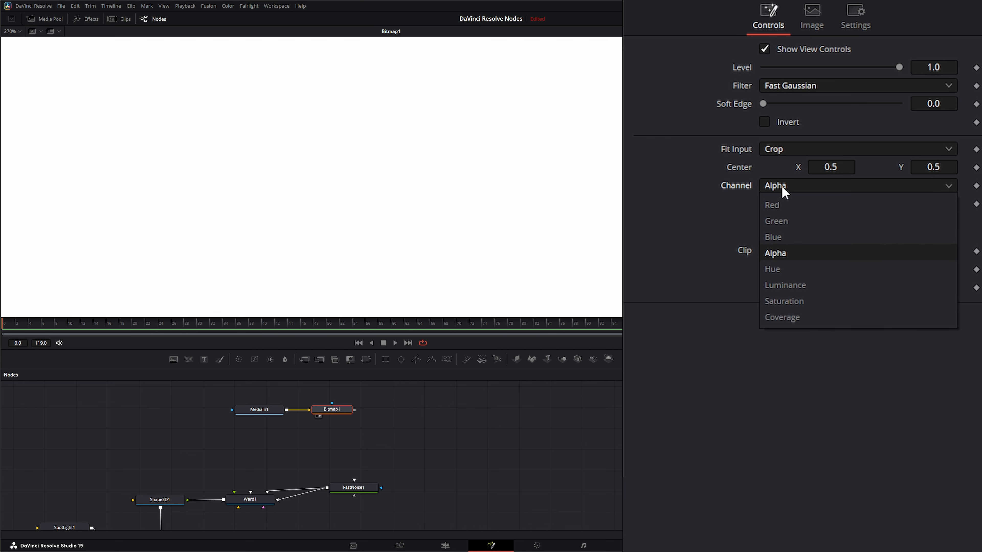
left_click(804, 285)
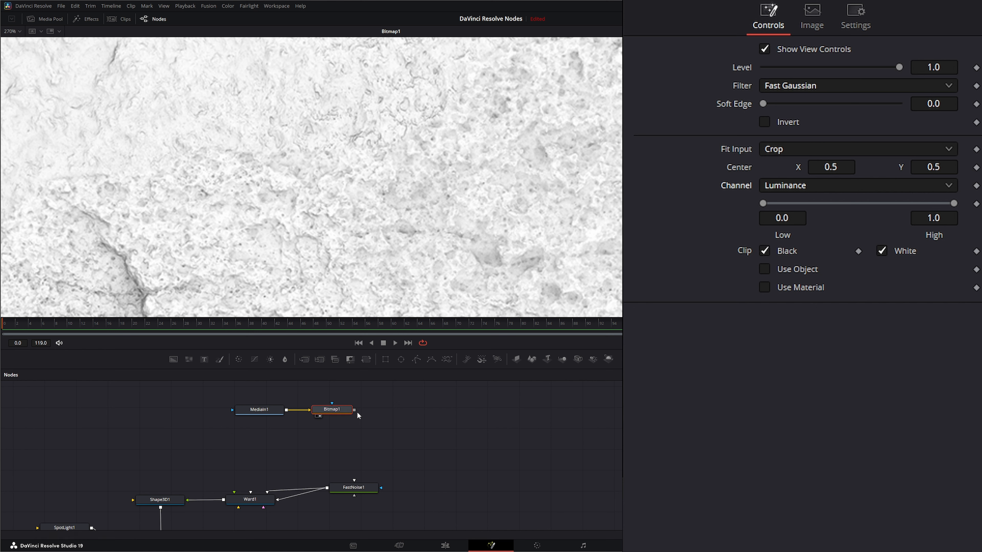
left_click_drag(355, 409, 248, 505)
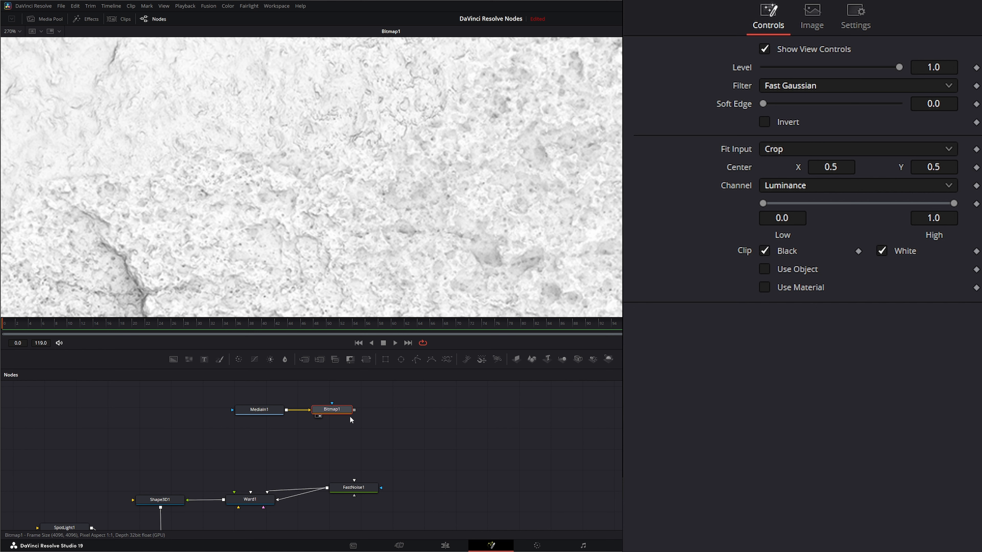
left_click_drag(355, 410, 249, 502)
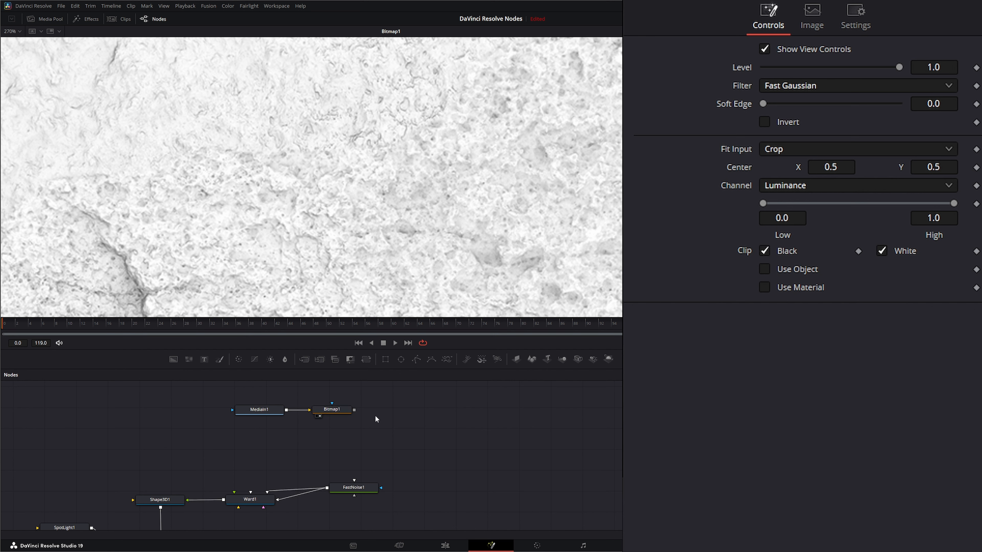
Step: Add a Saver node after Bitmap1 that writes OpenEXR files named Spec0000 to the Exported folder
key("shift+space")
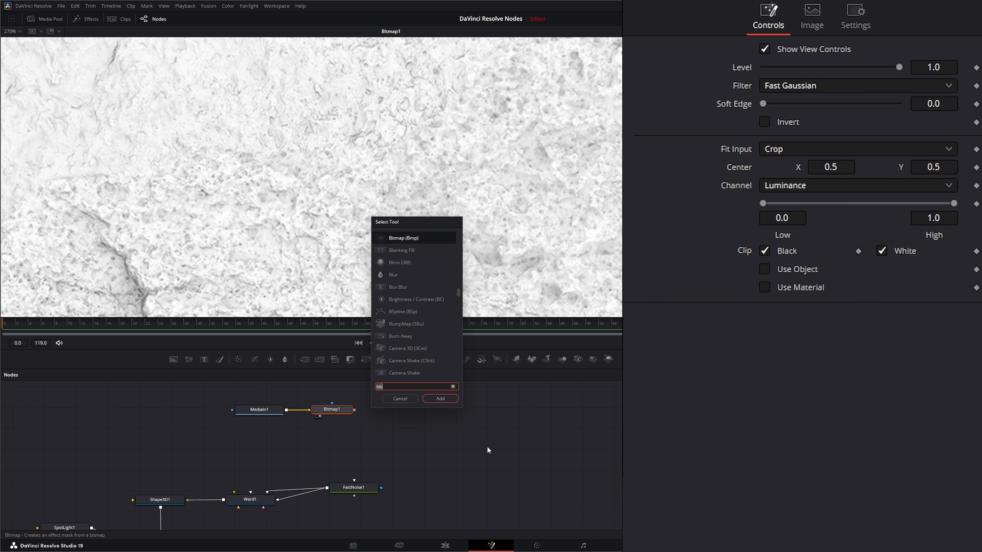
type("saver")
key("Return")
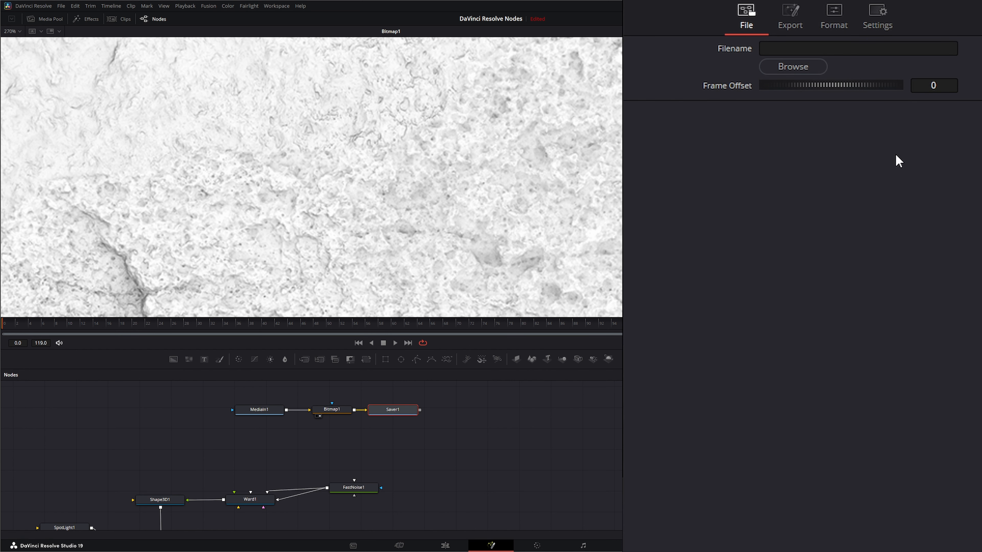
left_click(793, 66)
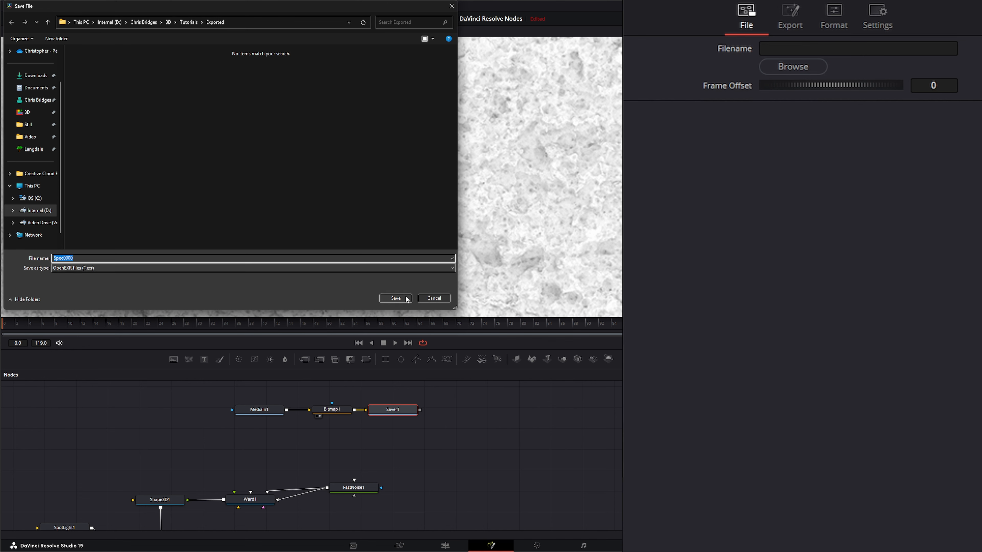
left_click(396, 298)
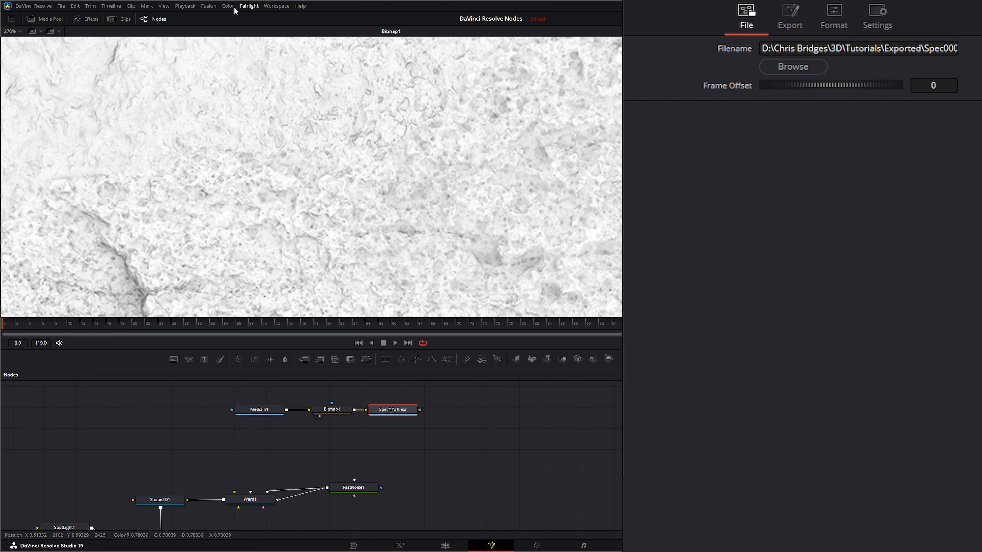
Step: Render all savers to export the bitmap image sequence
left_click(209, 7)
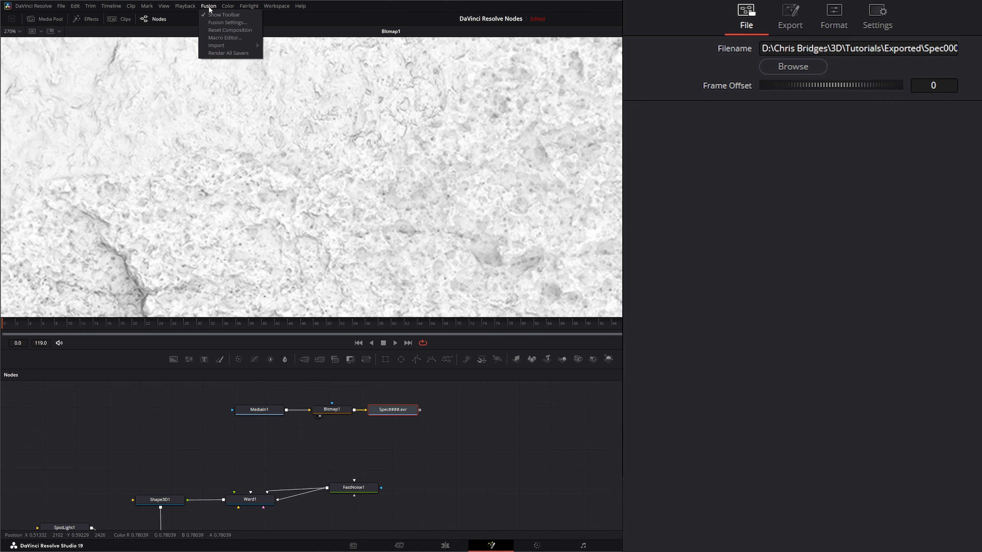
left_click(231, 54)
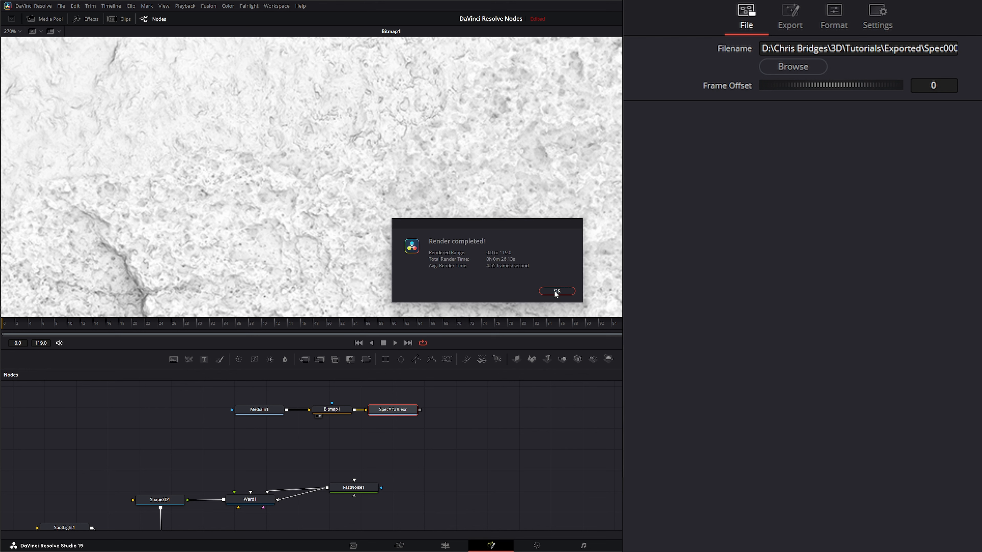
left_click(557, 291)
Step: Add a Loader node that reads the exported Spec0000 EXR sequence
left_click(515, 447)
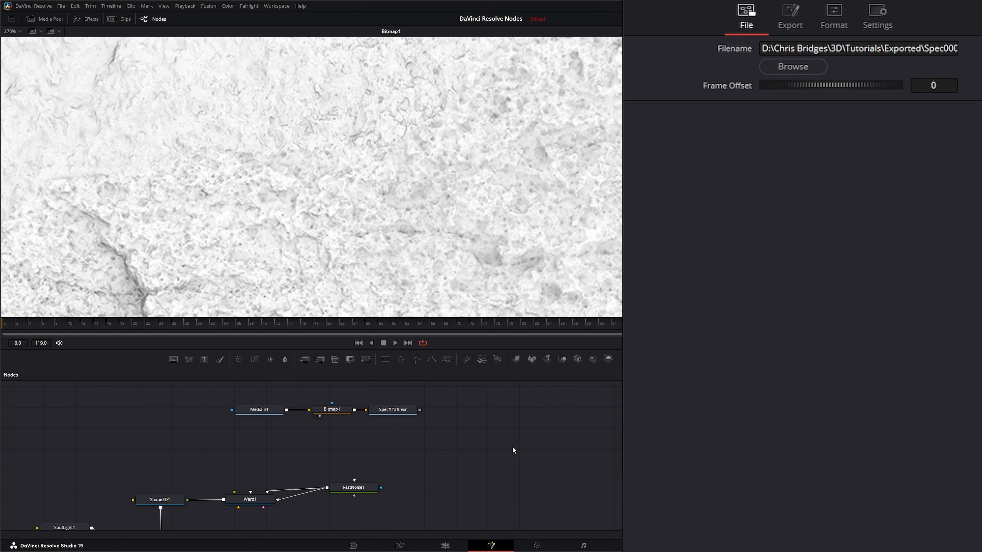
key("shift+space")
type("lo")
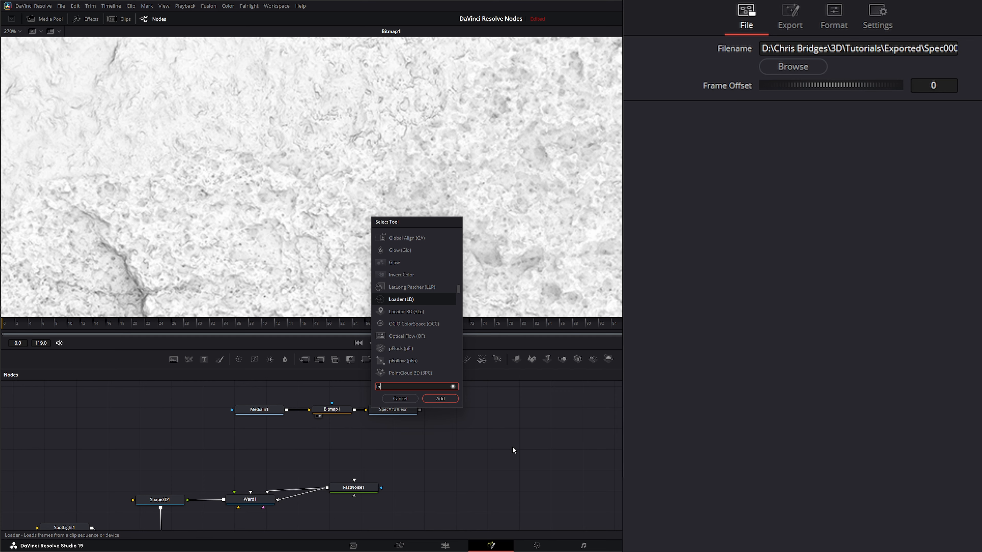
key("Return")
double_click(119, 68)
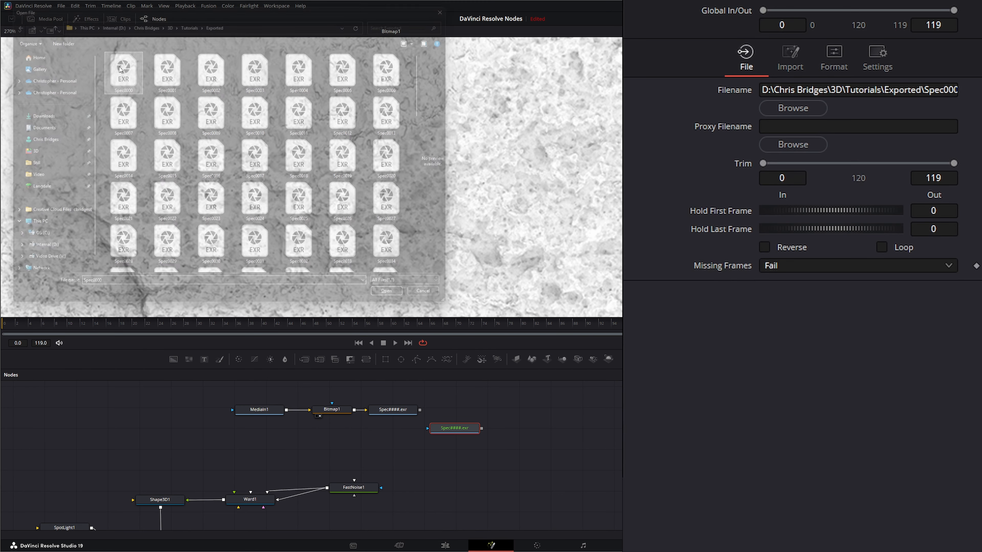
Step: Move the Spec loader node to just above Ward1 and show Renderer3D1's output in the viewer
left_click_drag(464, 430, 272, 456)
left_click(395, 481)
left_click_drag(430, 486, 436, 429)
left_click_drag(298, 519, 321, 189)
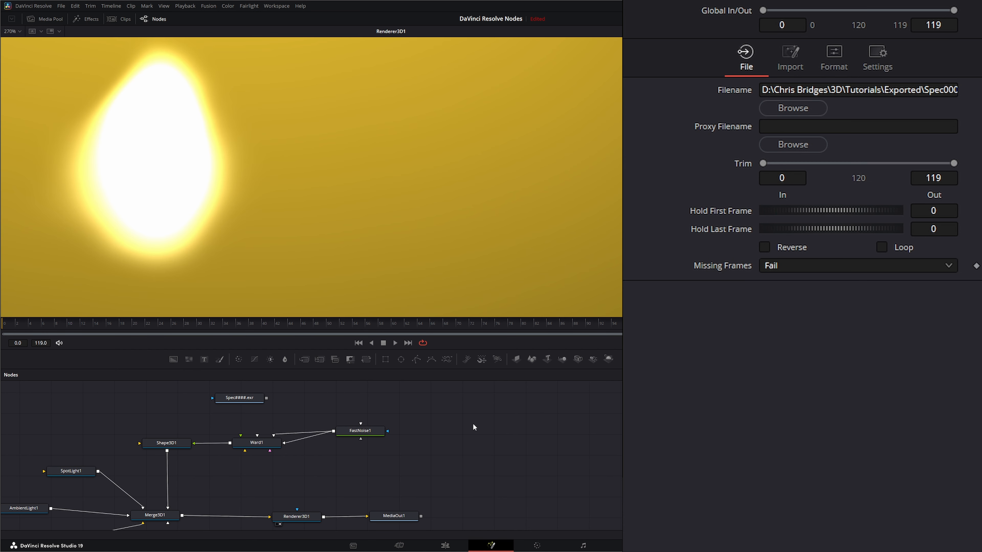
Step: Connect the Spec loader to Ward1's Specular Intensity Material input and set Shape3D1's Y rotation to 1636.5
scroll(468, 444, "up", 3)
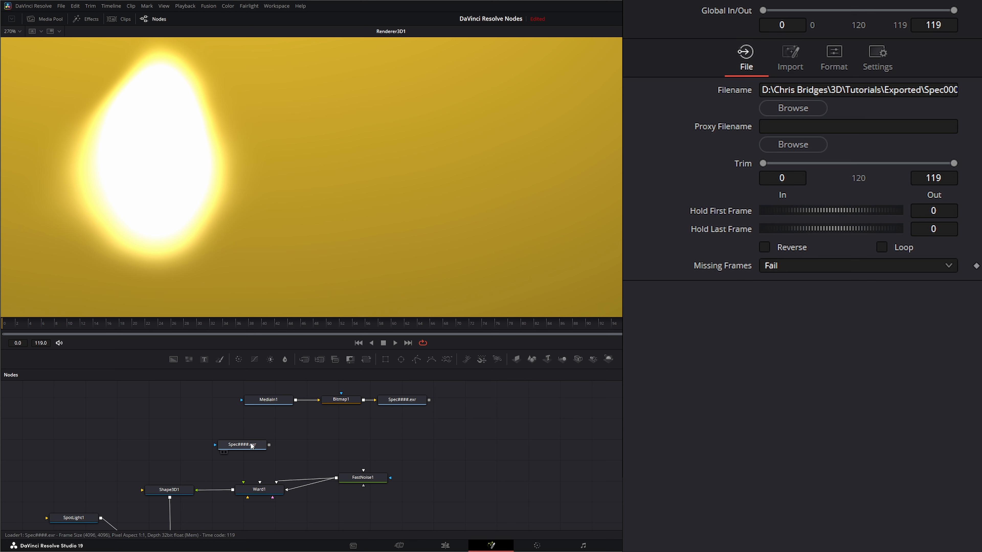
left_click_drag(269, 446, 267, 489)
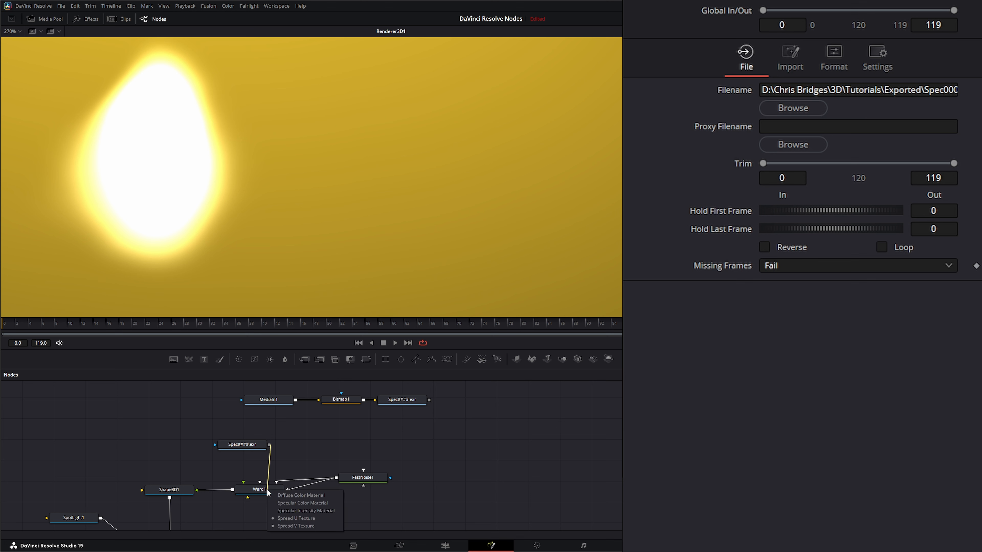
left_click(312, 511)
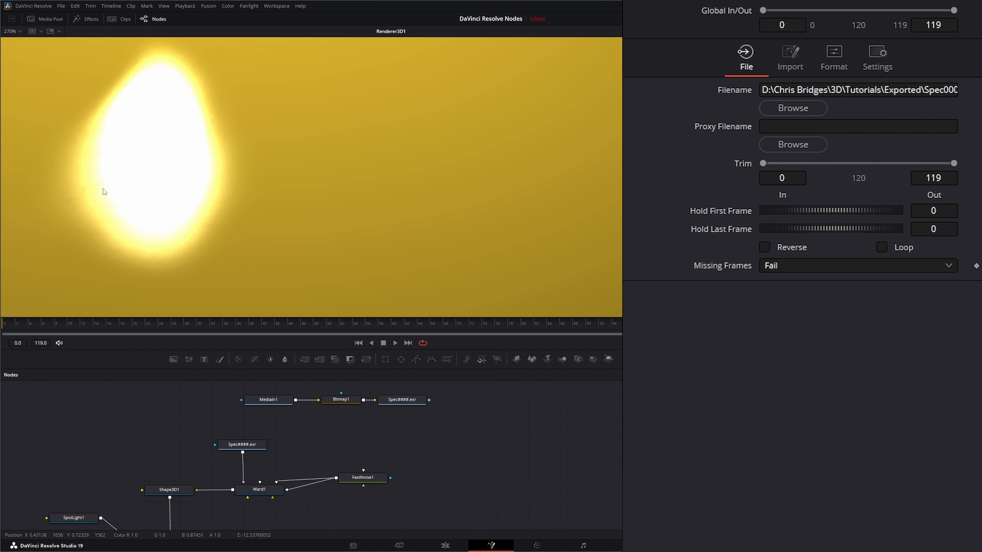
left_click(173, 489)
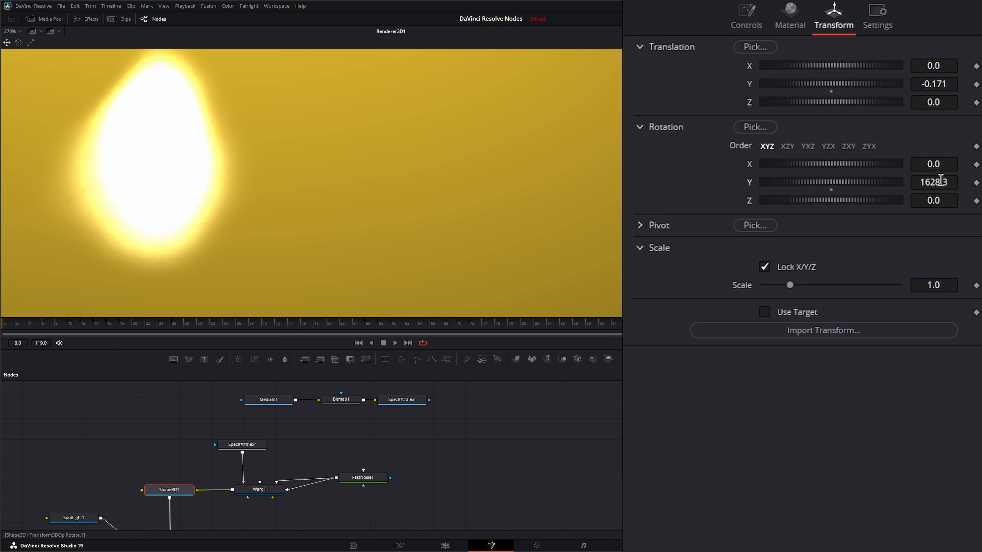
mouse_move(941, 181)
left_mouse_down()
mouse_move(930, 181)
mouse_move(959, 180)
left_mouse_up()
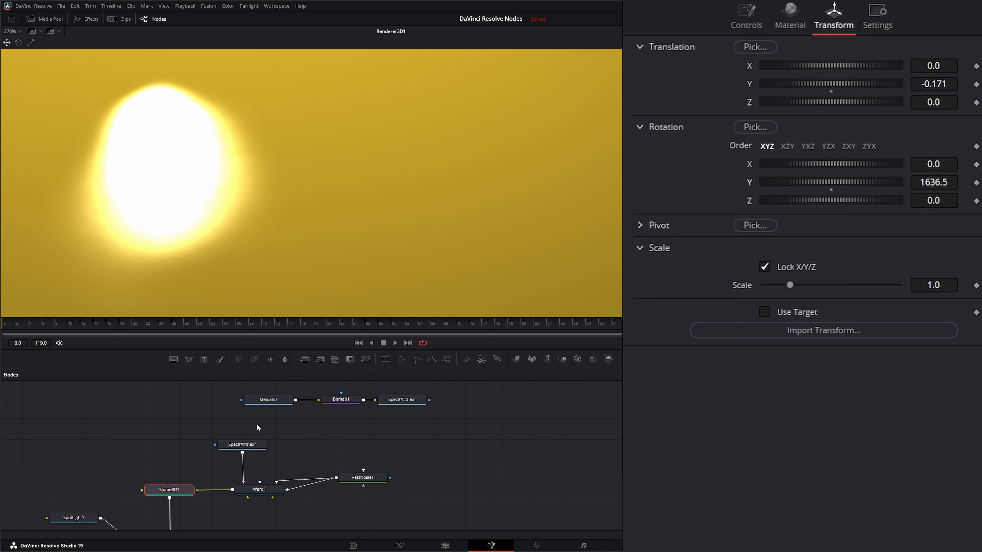
Step: Also connect the Spec loader to Ward1's Specular Color Material input and set Shape3D1's Y rotation to 1650.6
left_click_drag(242, 453, 262, 492)
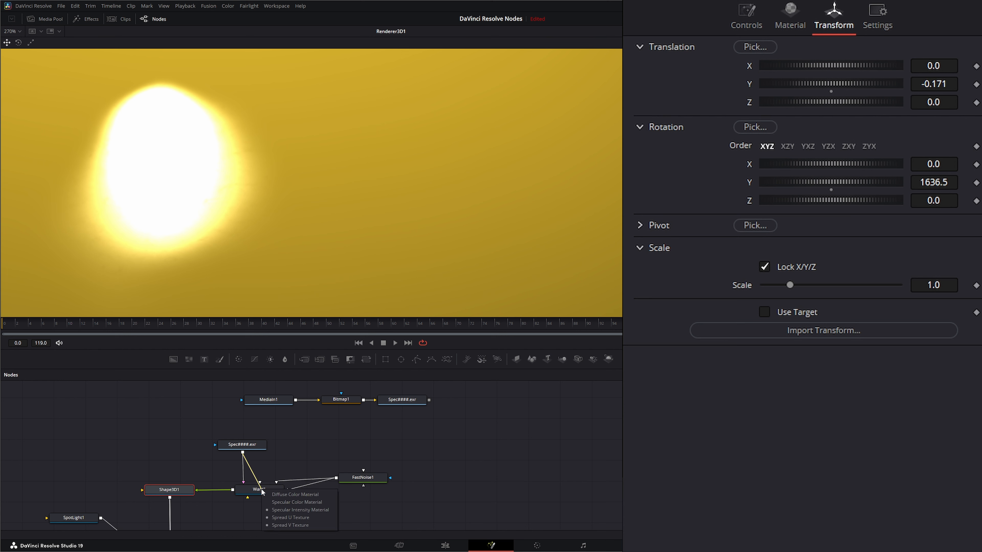
left_click(302, 502)
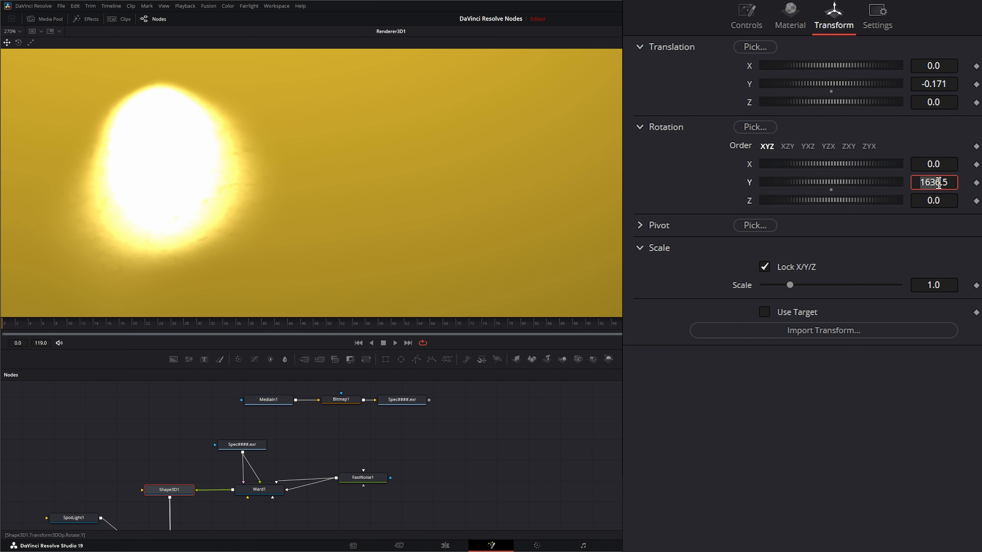
right_click(916, 182)
left_click(872, 183)
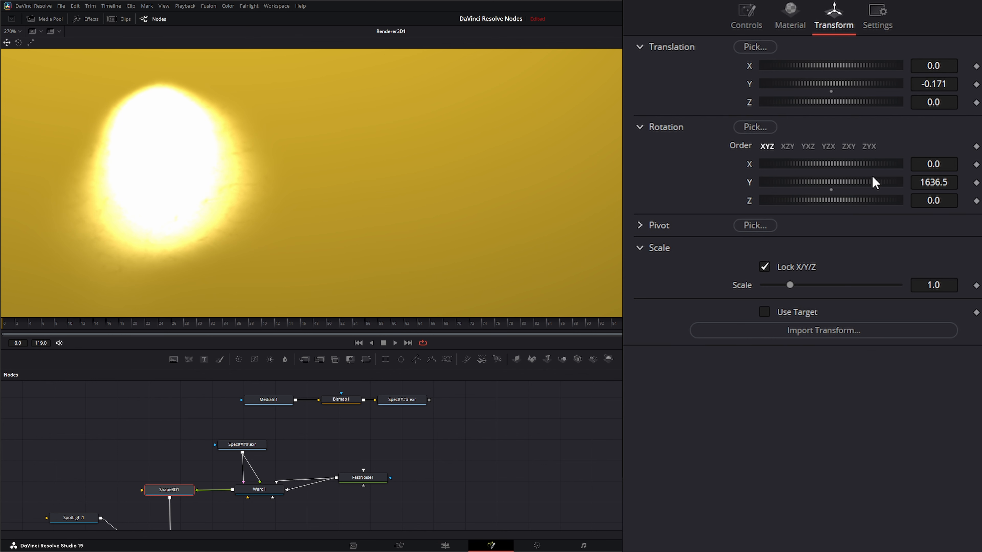
left_click_drag(940, 184, 966, 184)
Step: Add a second media input using xfkldbu_4K_Roughness.jpg and place it below Ward1
left_click_drag(205, 422, 283, 465)
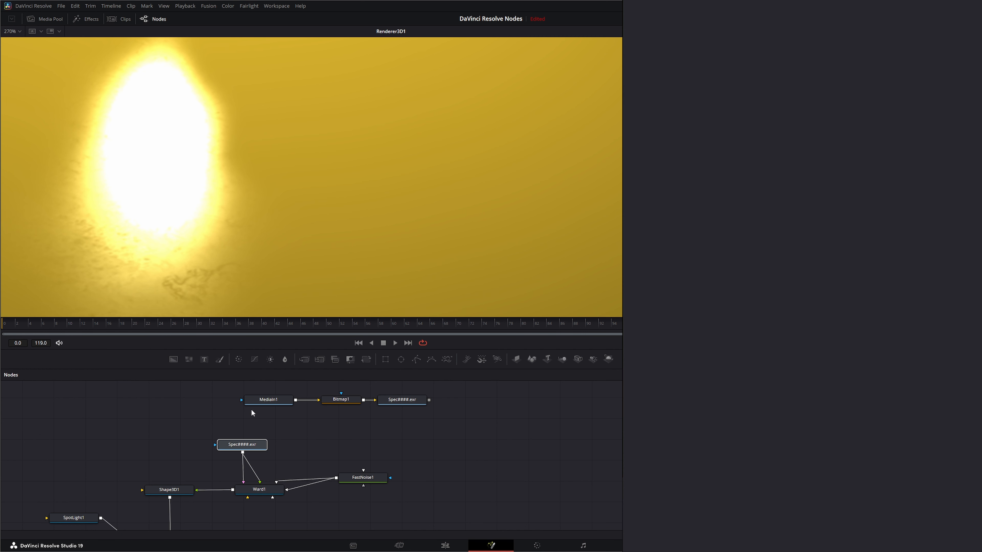
mouse_move(329, 451)
left_mouse_down()
mouse_move(322, 449)
mouse_move(337, 447)
left_mouse_up()
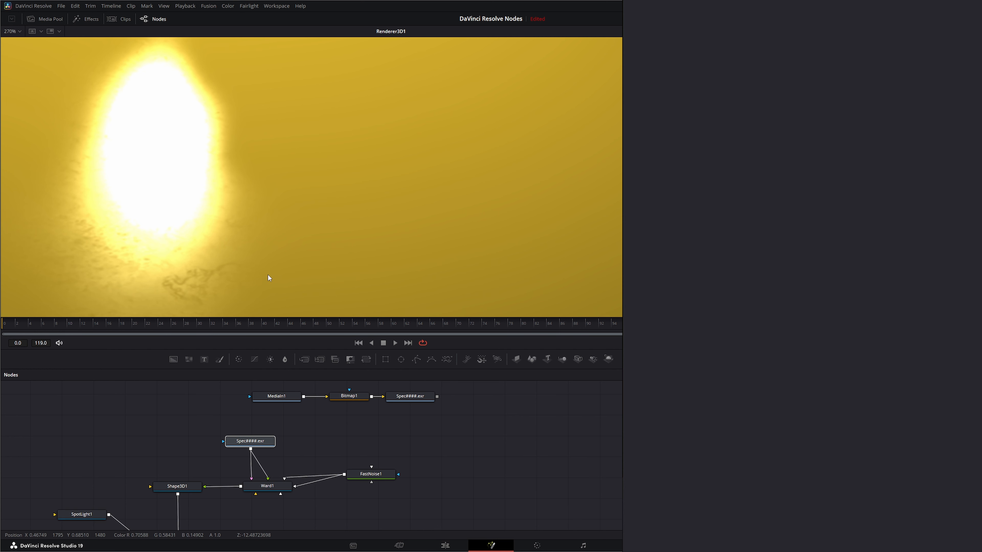
scroll(234, 240, "down", 8)
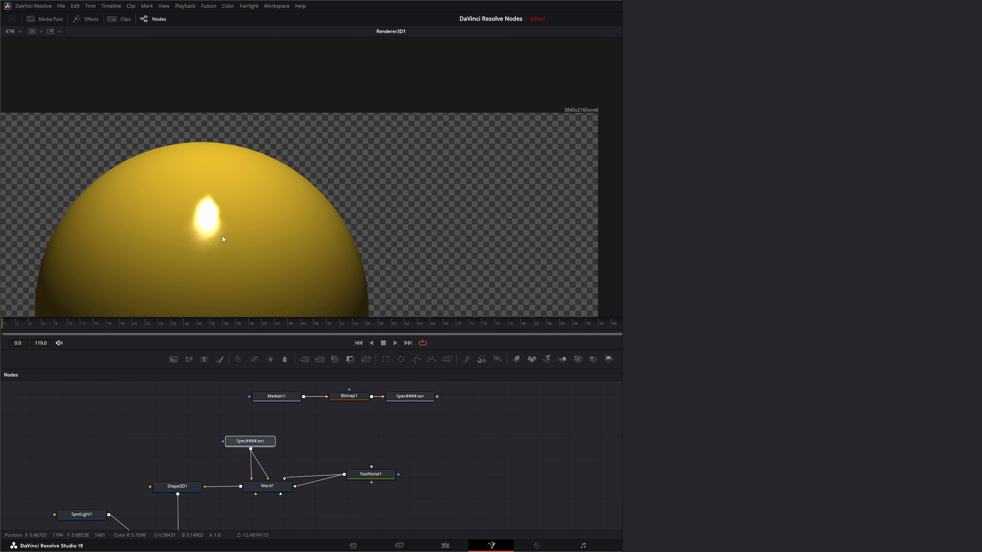
left_click_drag(217, 179, 205, 132)
key("ctrl+f")
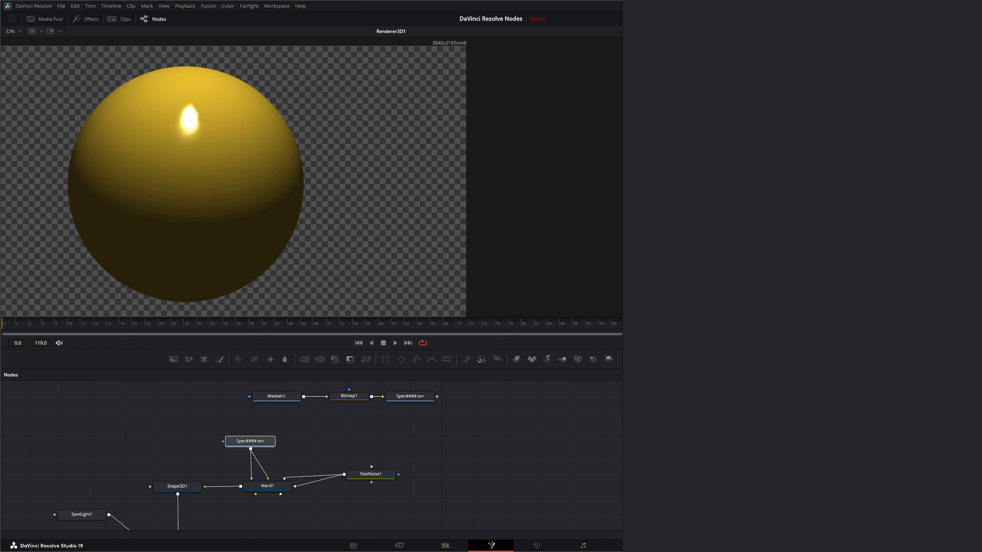
left_click_drag(478, 500, 249, 518)
left_click(348, 502)
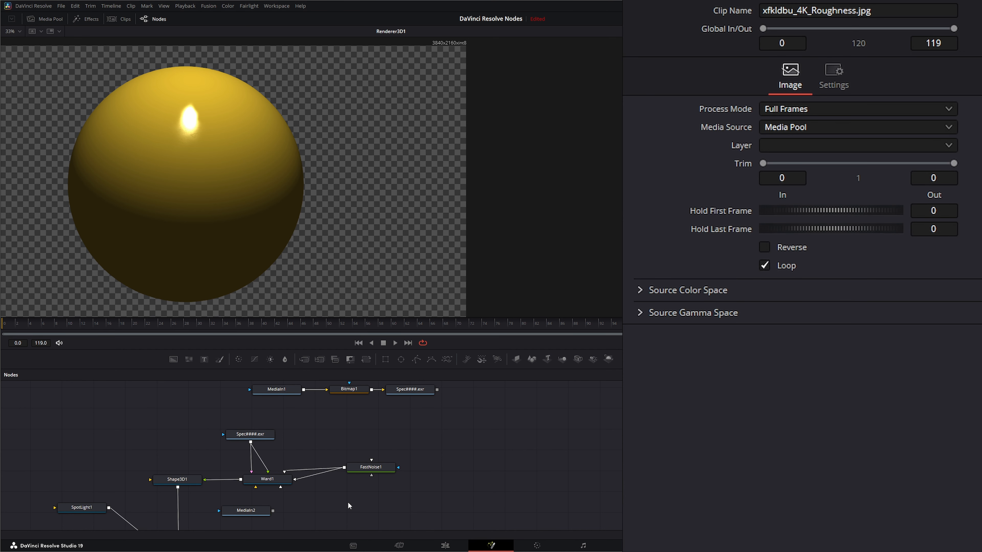
Step: Add a BumpMap node, feed MediaIn2 into it and connect its output to Ward1
key("shift+space")
type("bu")
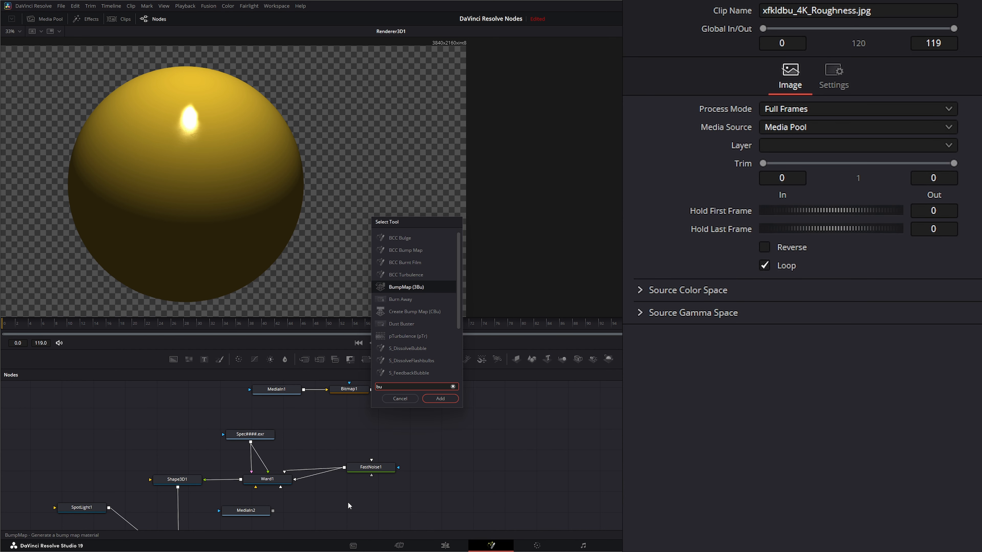
key("Return")
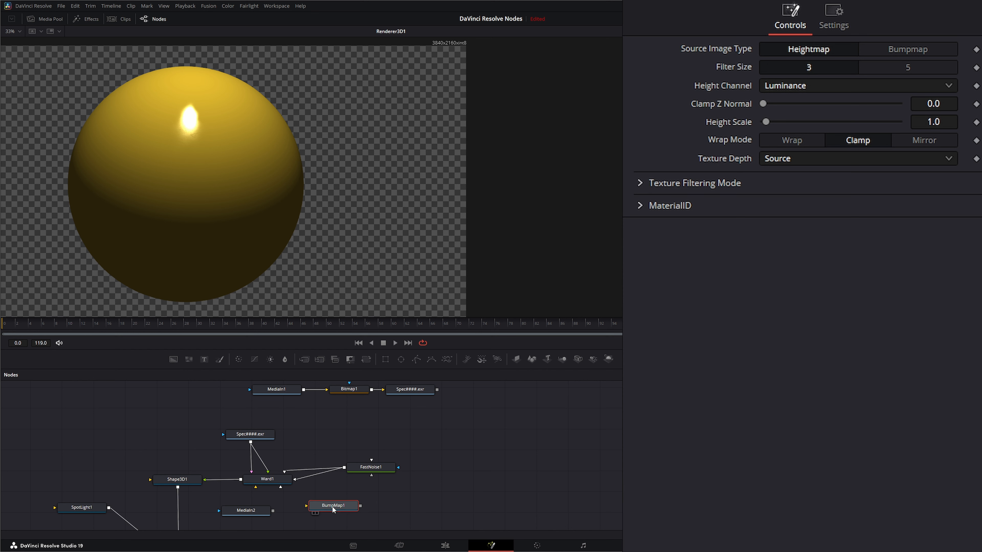
left_click_drag(345, 510, 292, 513)
left_click(314, 510)
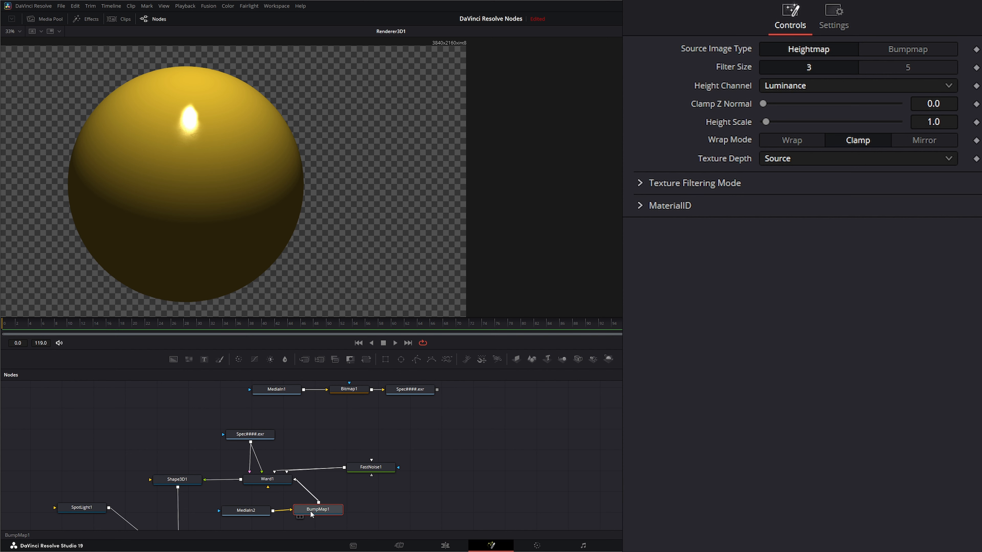
Step: Set BumpMap1's filter size to 5 and its height scale to 14.17
left_click(910, 69)
left_click_drag(764, 121, 791, 124)
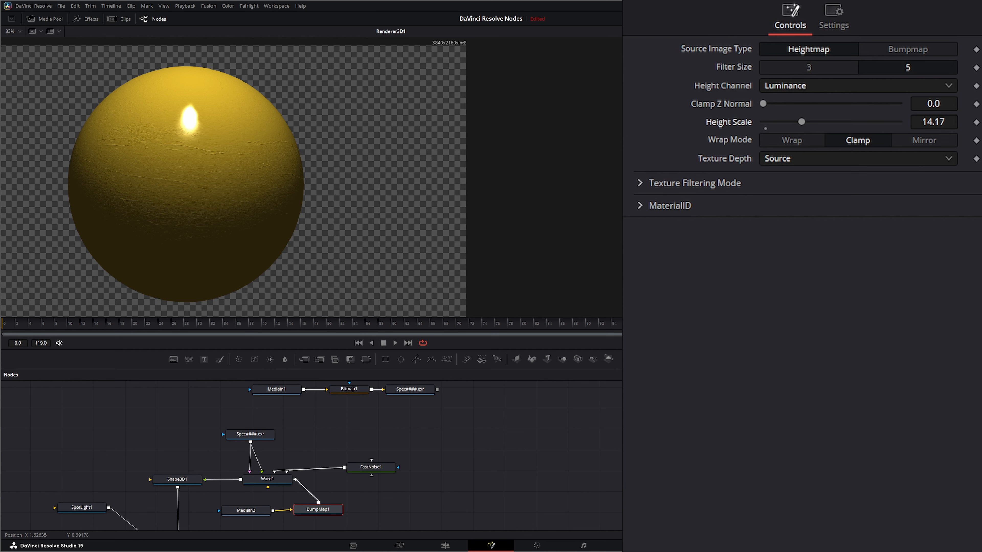
left_click_drag(237, 192, 198, 202)
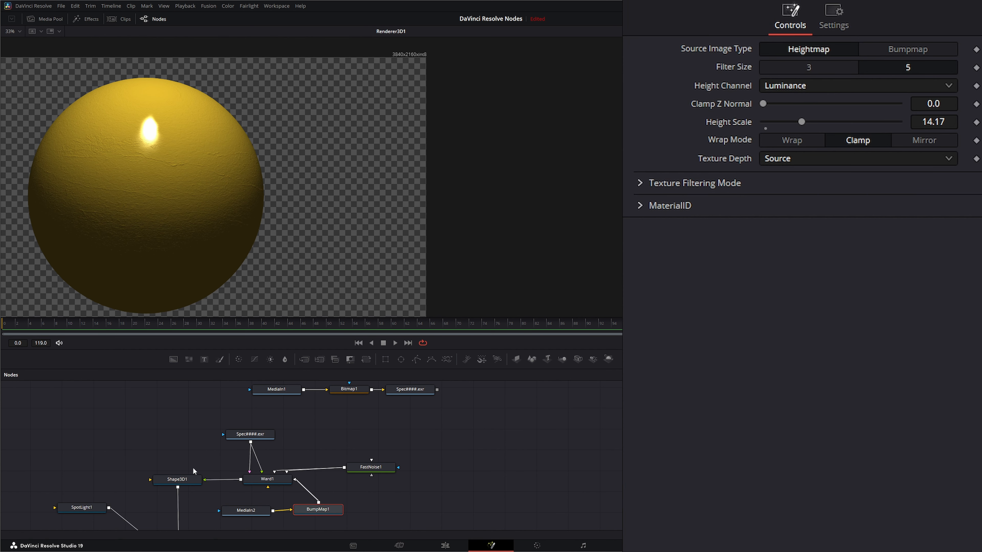
Step: Set Shape3D1's Y translation to -0.166, X rotation to -4.6 and Y rotation to 1630.4
left_click(183, 479)
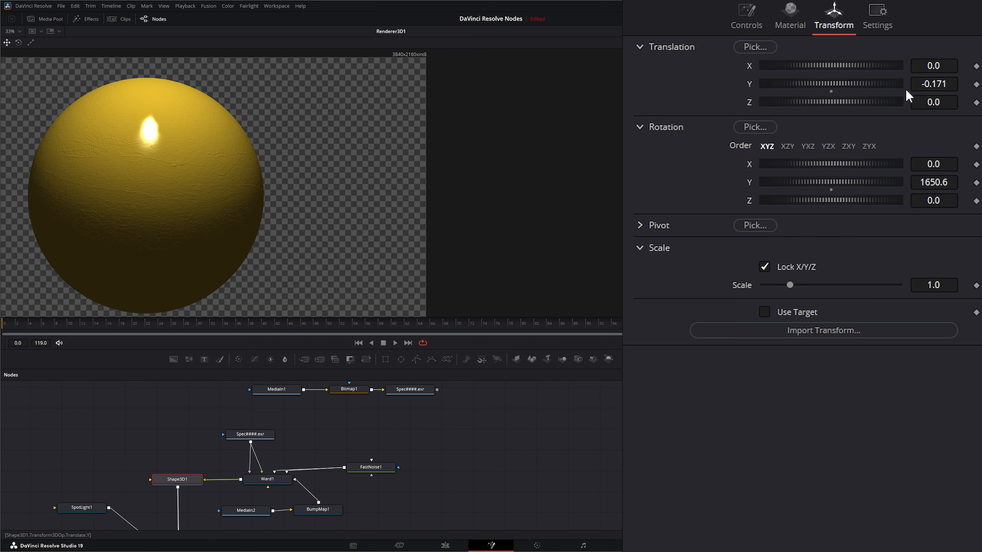
mouse_move(930, 84)
left_mouse_down()
mouse_move(973, 83)
mouse_move(938, 84)
mouse_move(875, 143)
left_mouse_up()
mouse_move(934, 186)
left_mouse_down()
mouse_move(961, 184)
mouse_move(942, 182)
left_mouse_up()
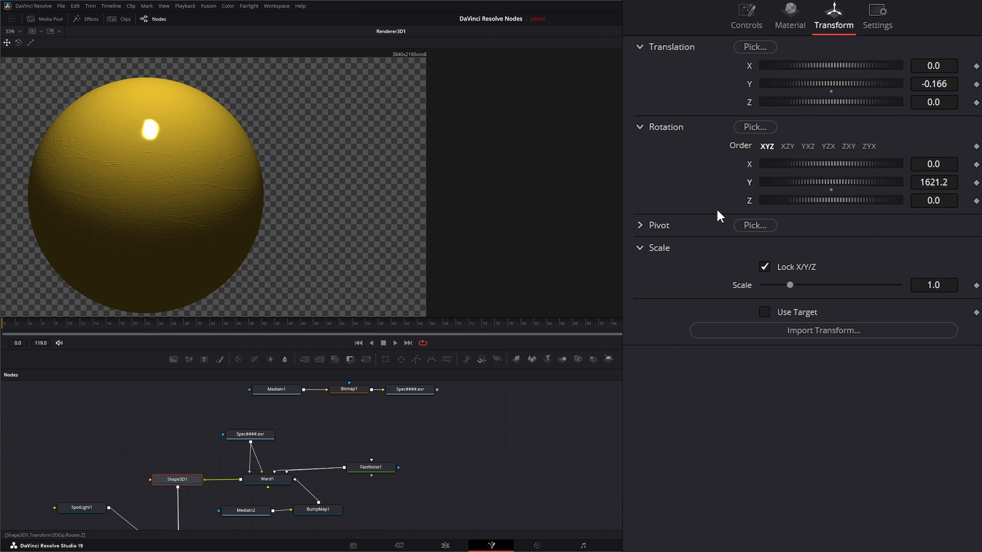
left_click_drag(928, 201, 934, 167)
left_click_drag(935, 182, 930, 182)
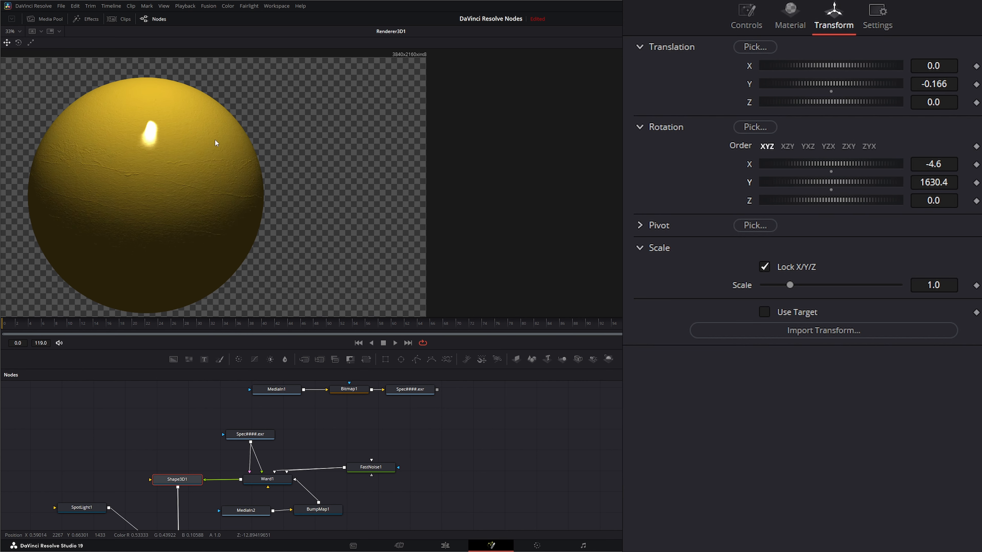
Step: Set SpotLight1's Z translation to 3.061131 and open Ward1's settings
left_click(93, 509)
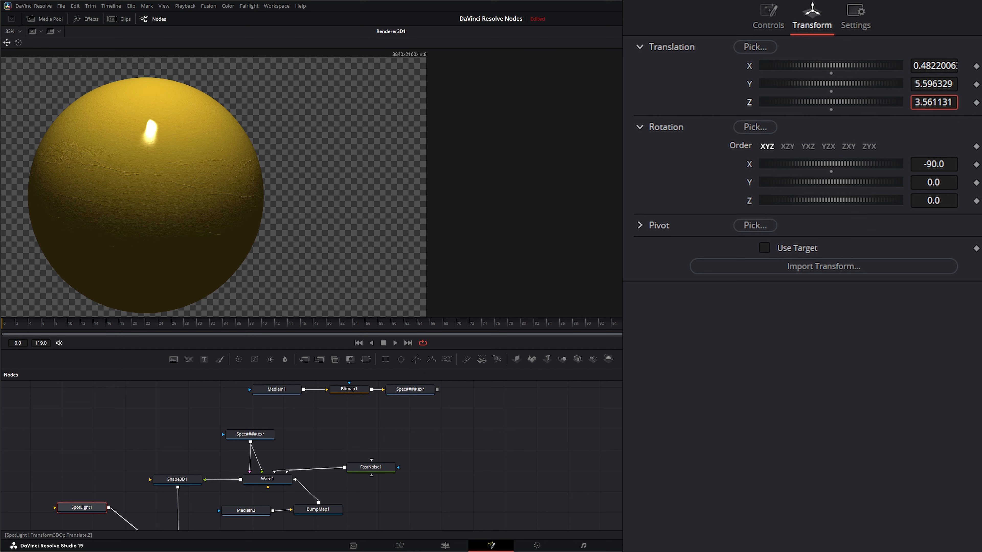
left_click_drag(940, 102, 859, 102)
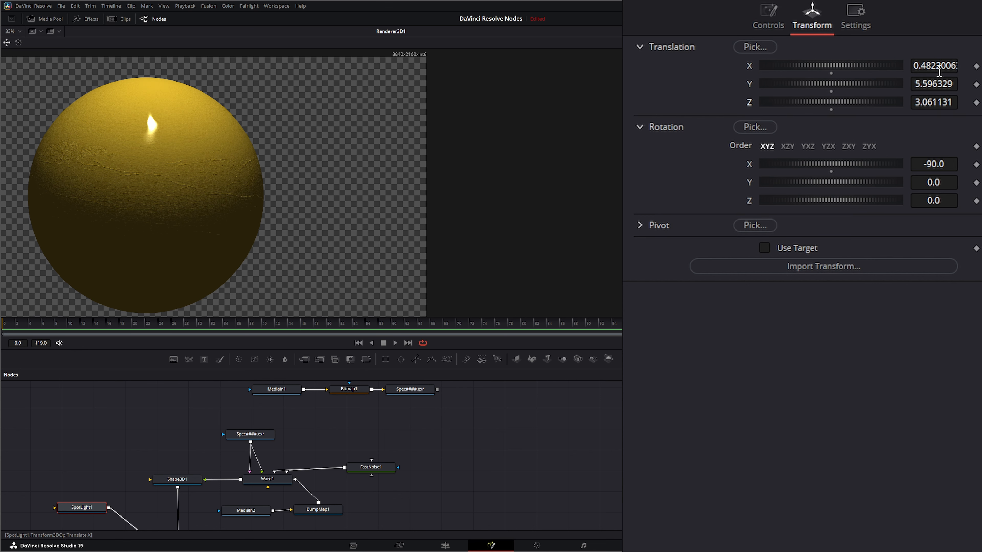
left_click(275, 483)
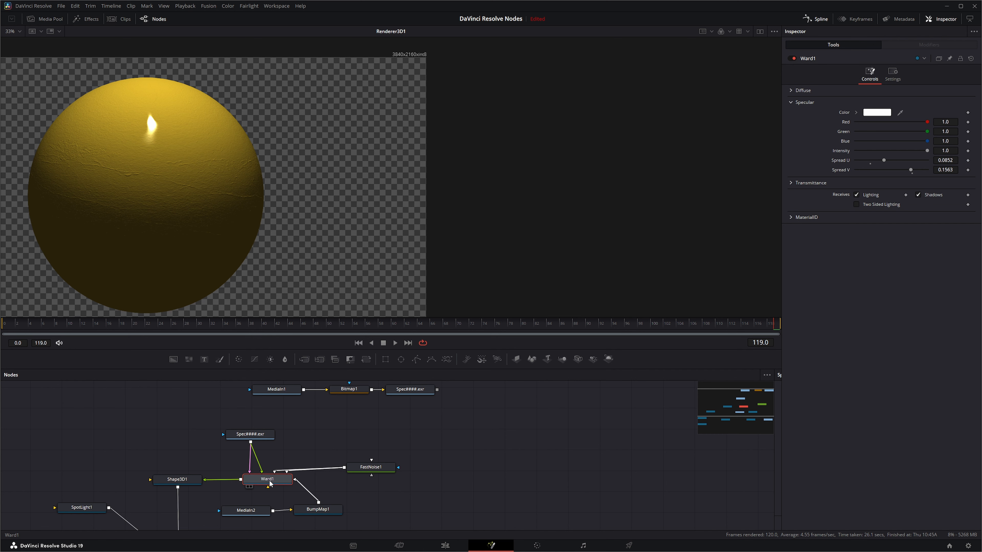